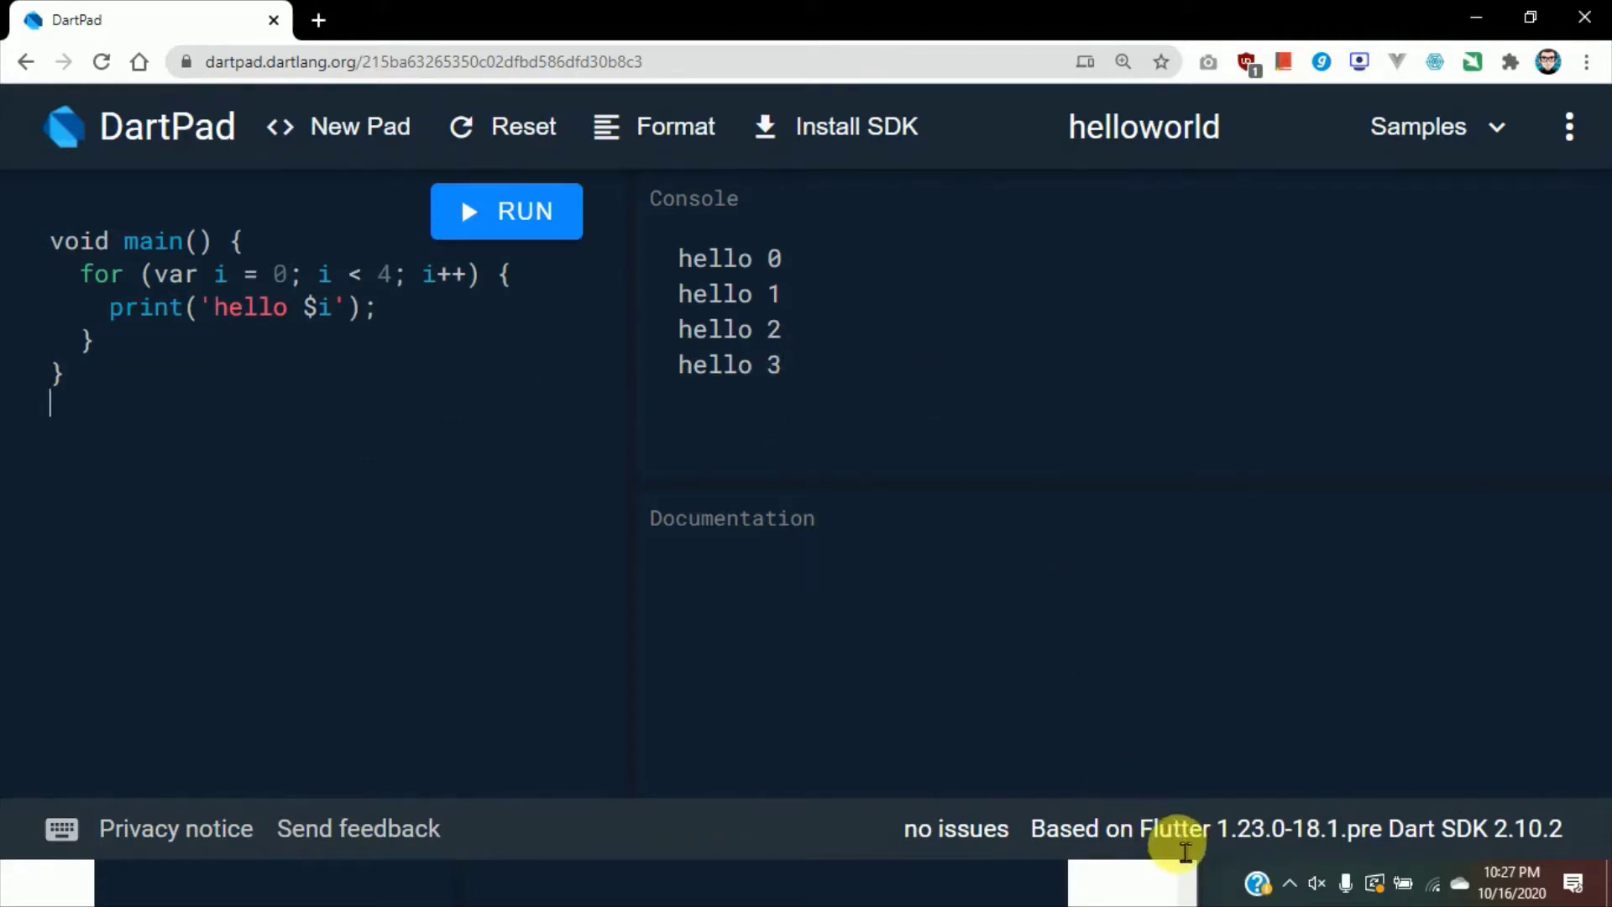
Highlight the Flutter version information, then select and deselect all the Hello World code.
{"action": "left_click_drag", "start_coordinate": [1140, 831], "coordinate": [1270, 858]}
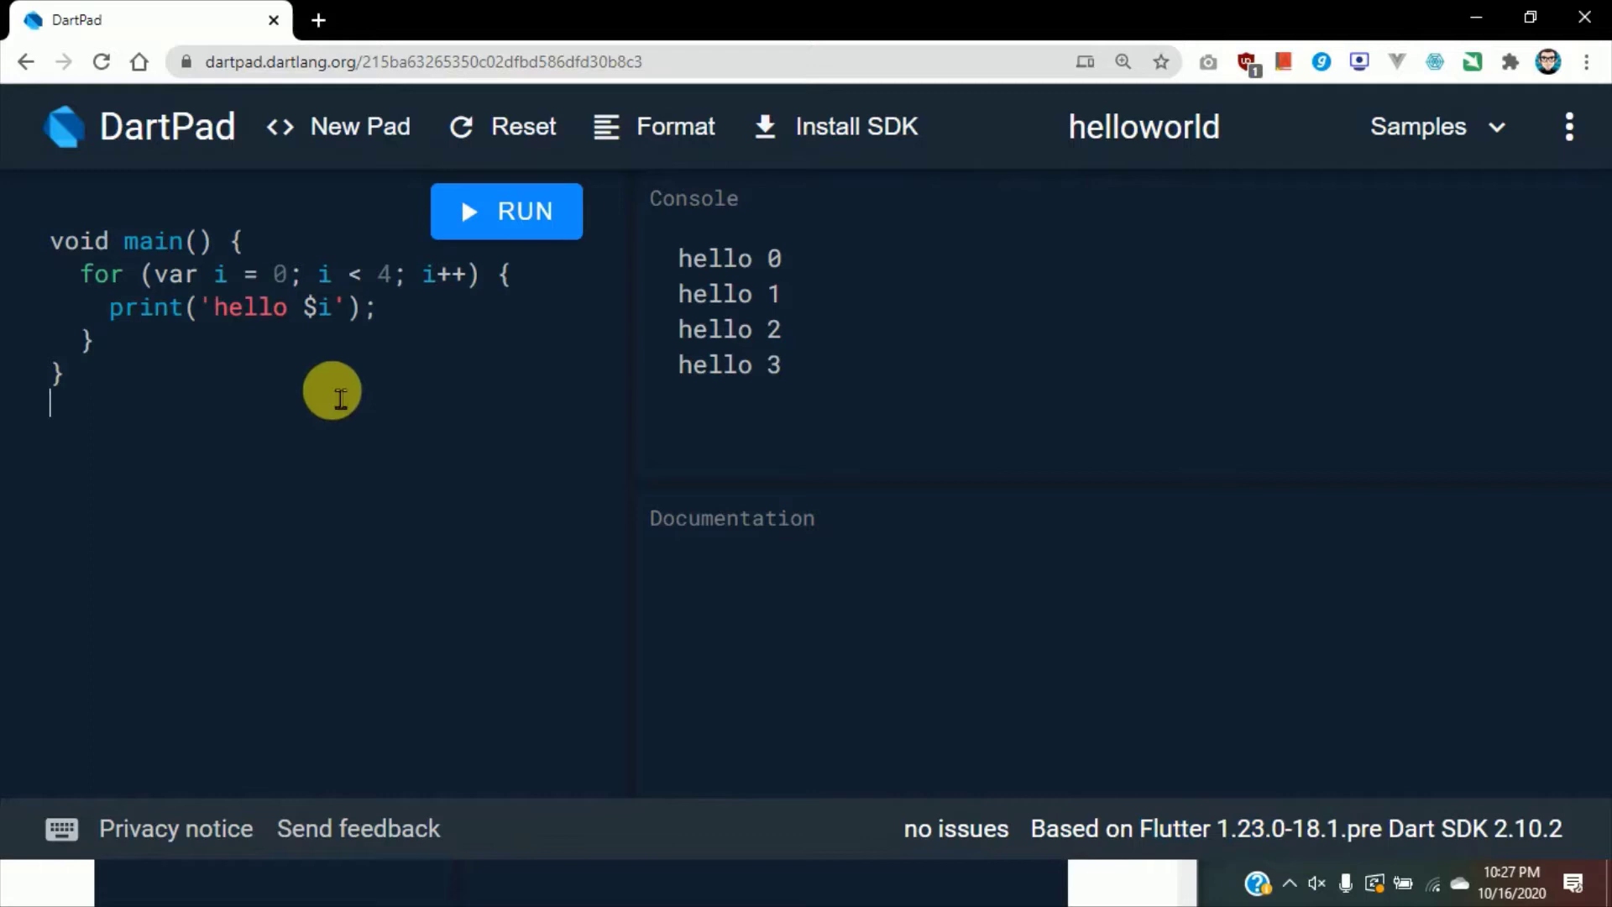
{"action": "left_click_drag", "start_coordinate": [208, 401], "coordinate": [29, 184]}
{"action": "left_click", "coordinate": [239, 409]}
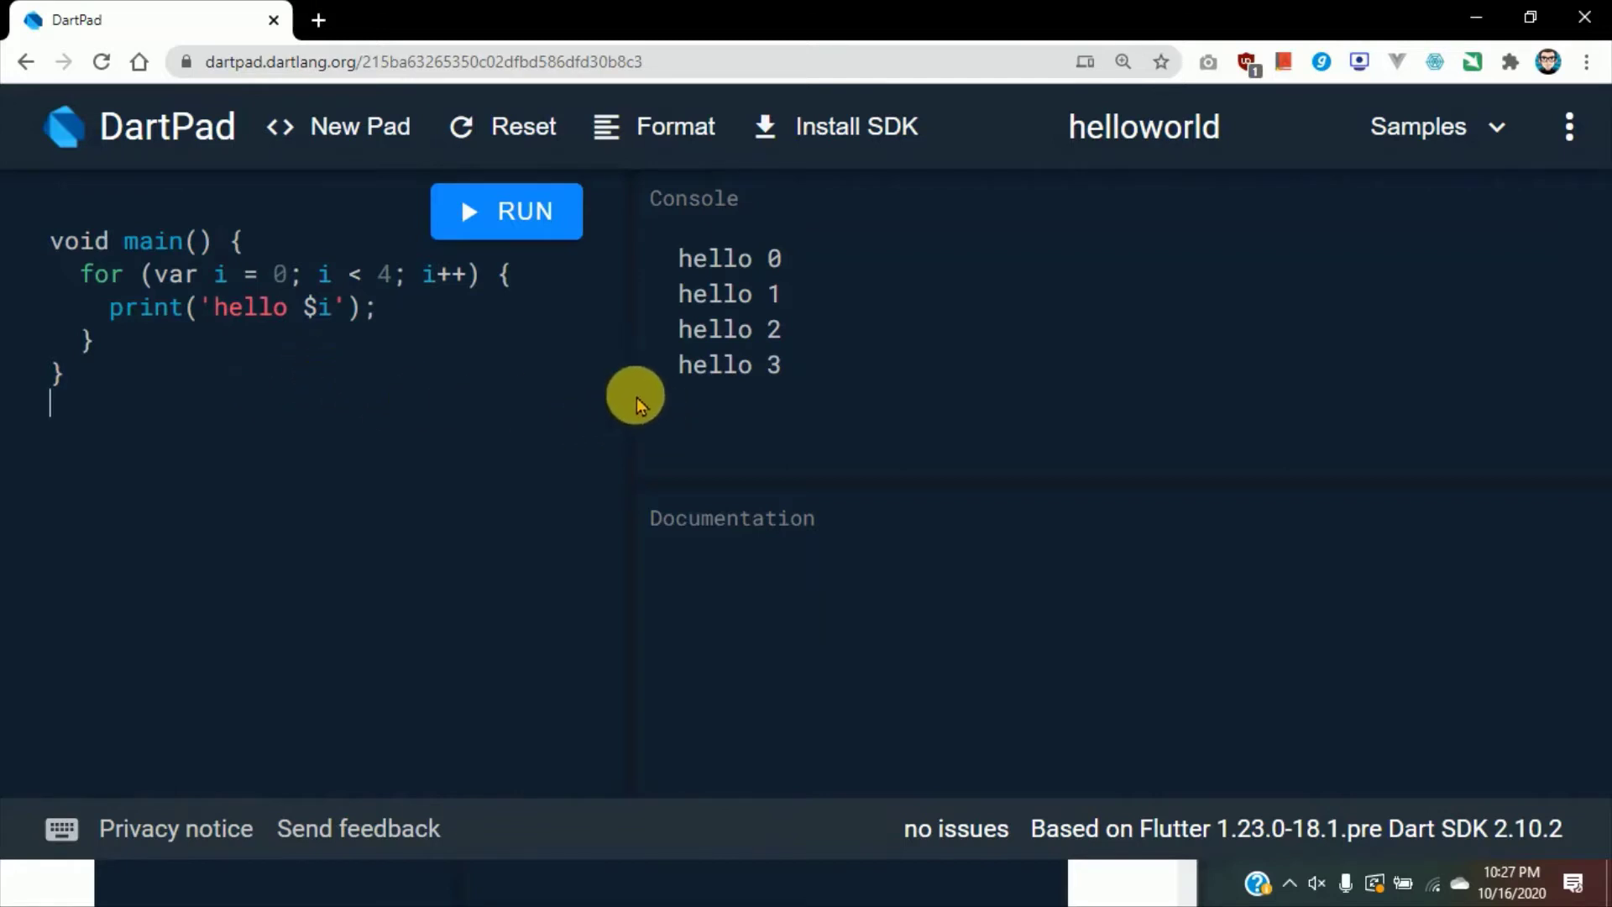
Reload and run Hello World, highlight its hello 0–3 output, and reopen the samples list.
{"action": "left_click", "coordinate": [1455, 123]}
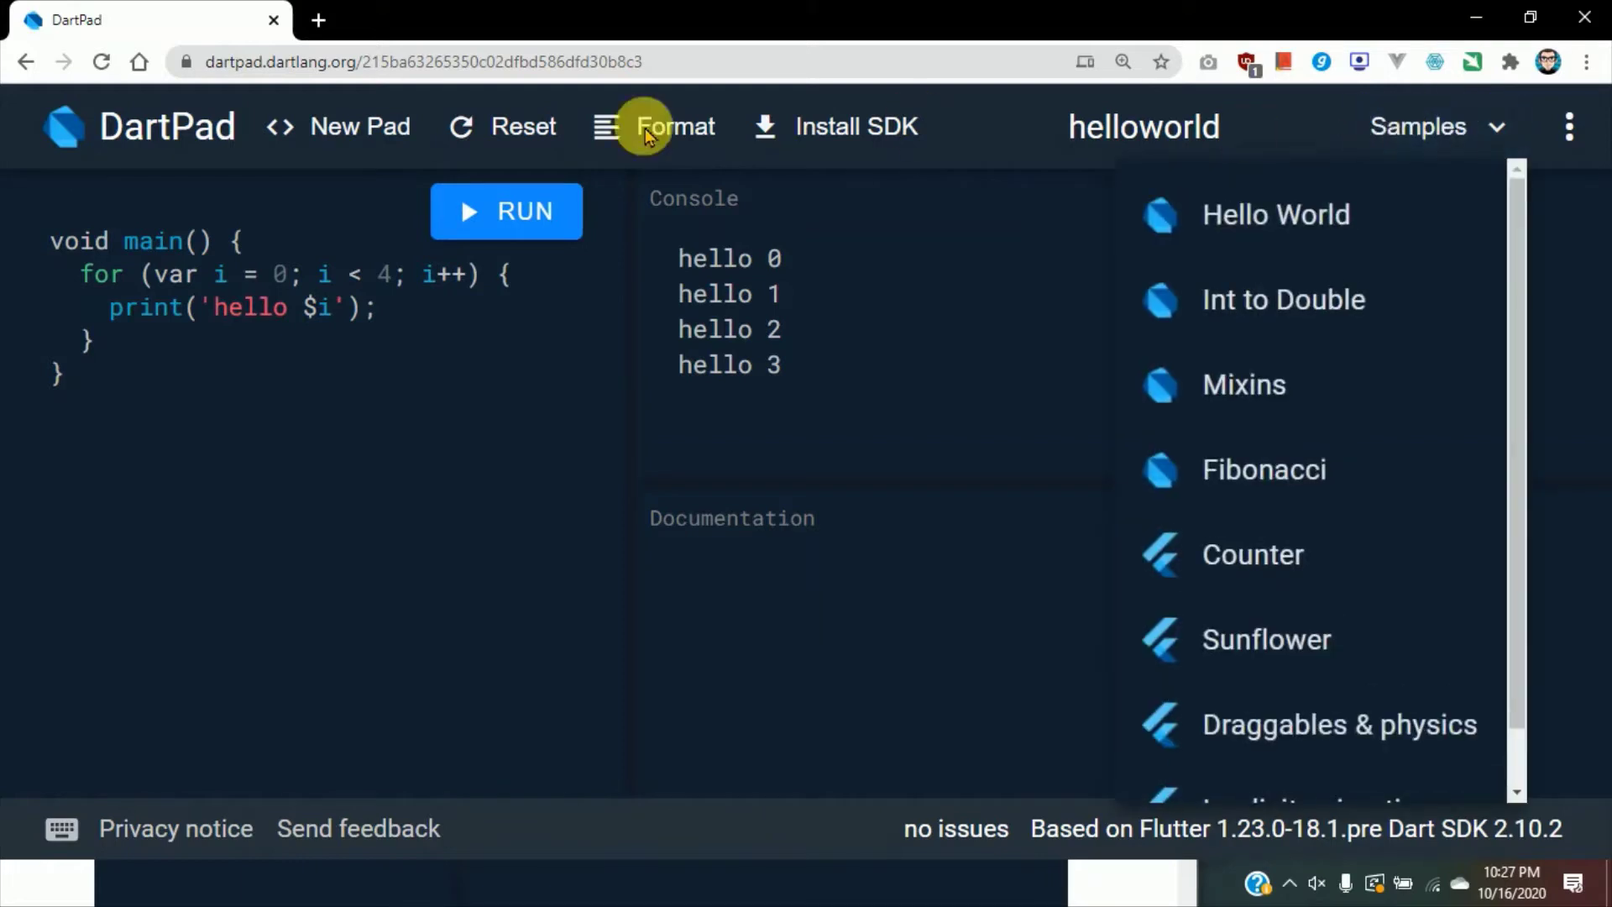
{"action": "left_click", "coordinate": [1291, 215]}
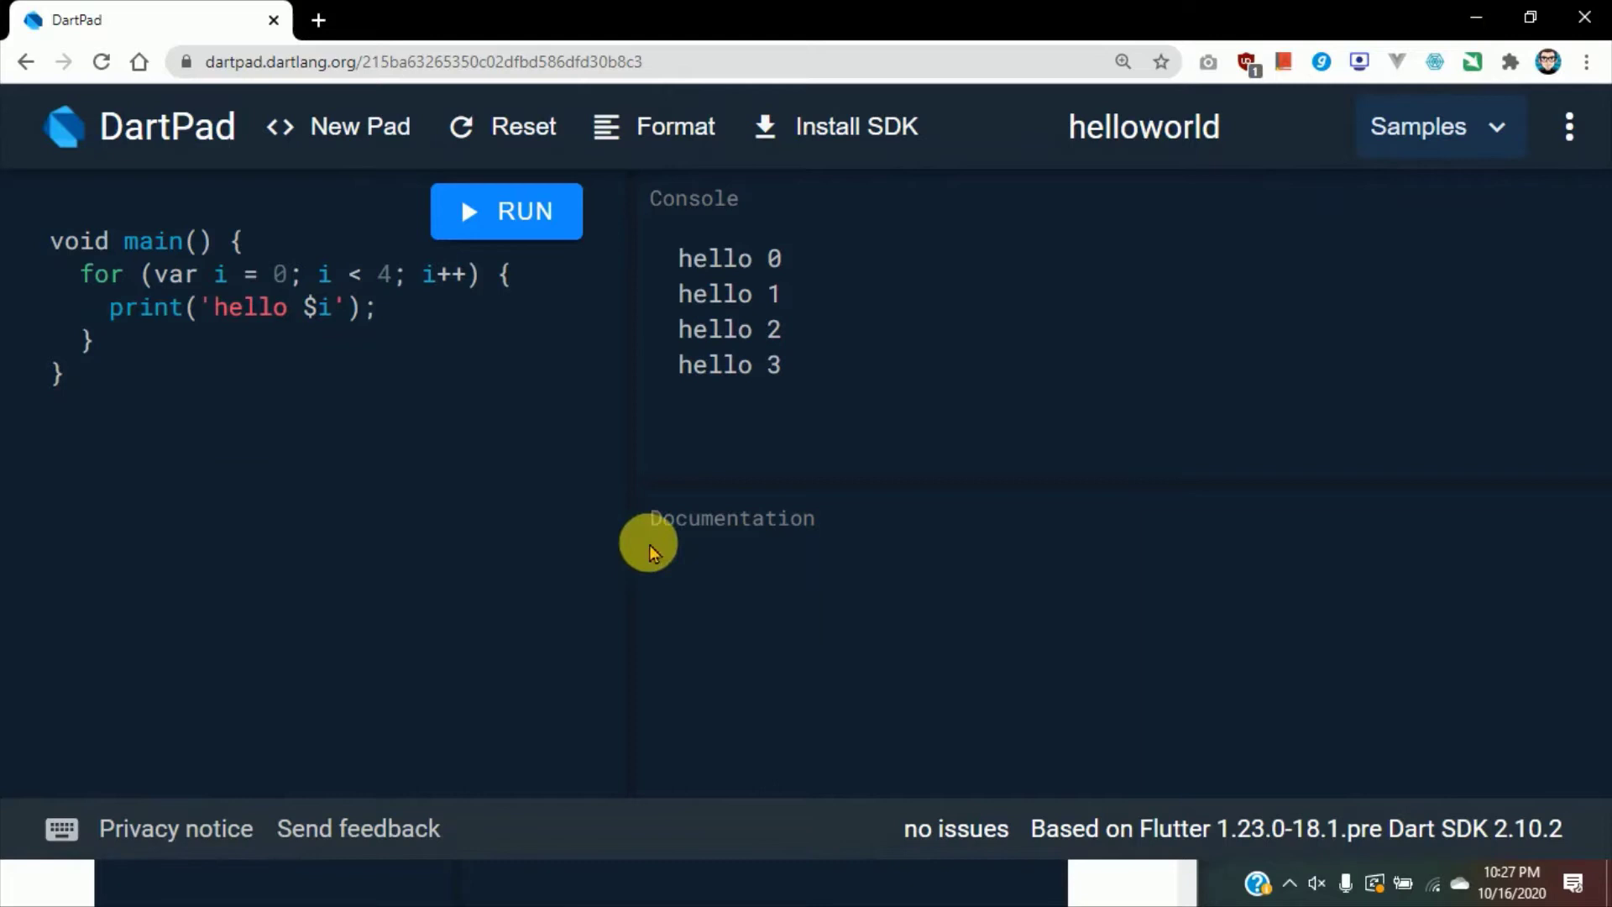
{"action": "left_click", "coordinate": [507, 212]}
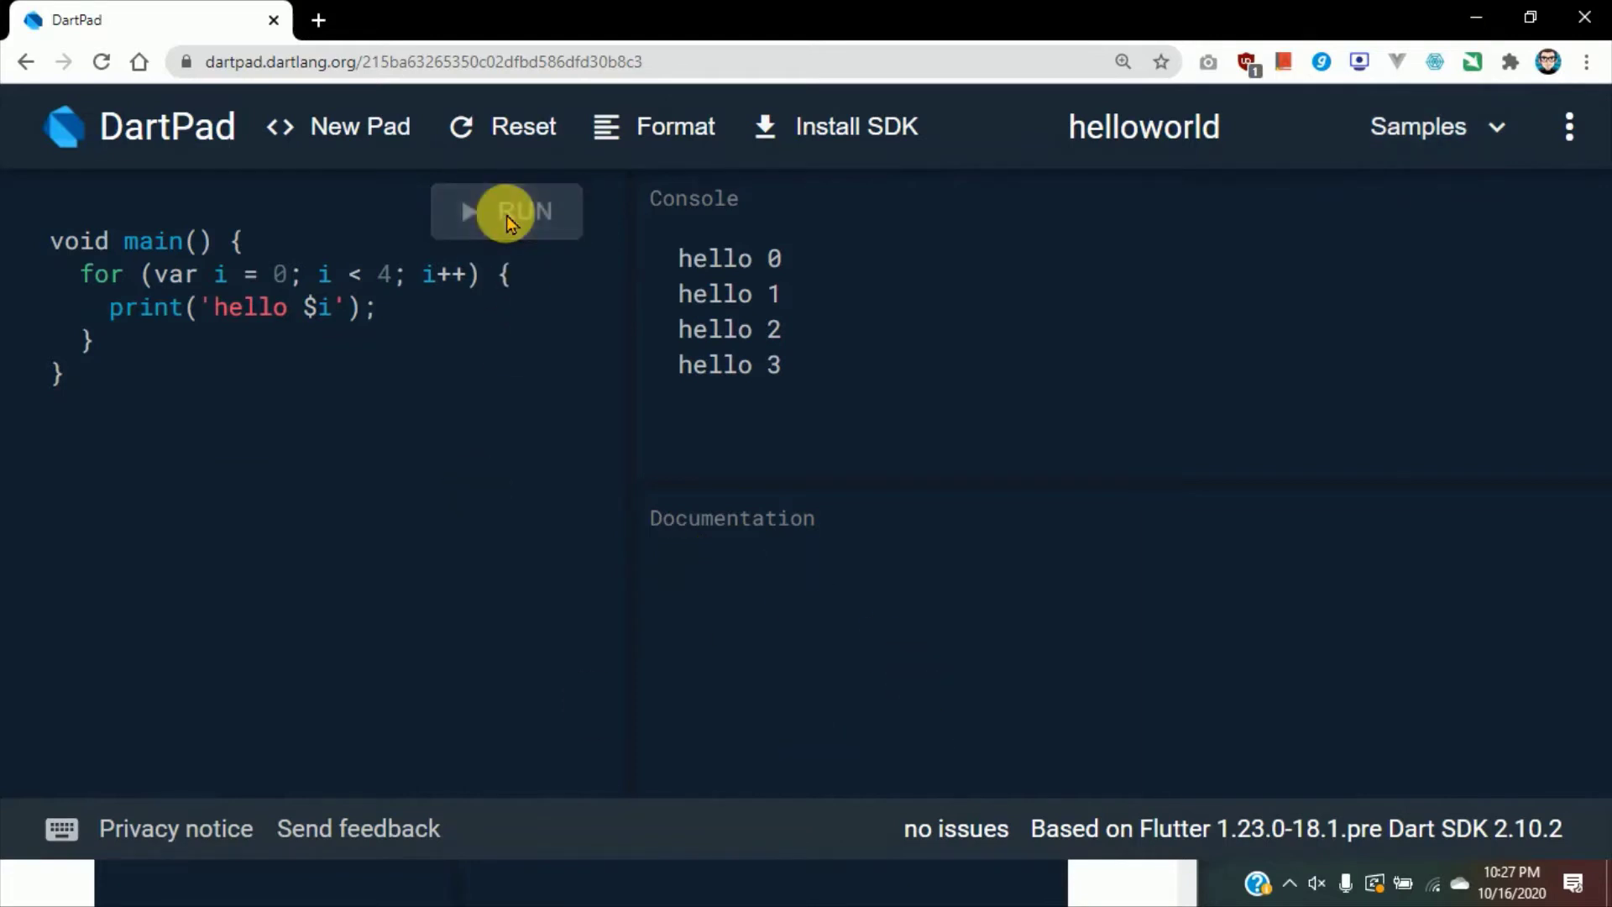
{"action": "left_click_drag", "start_coordinate": [678, 258], "coordinate": [819, 371]}
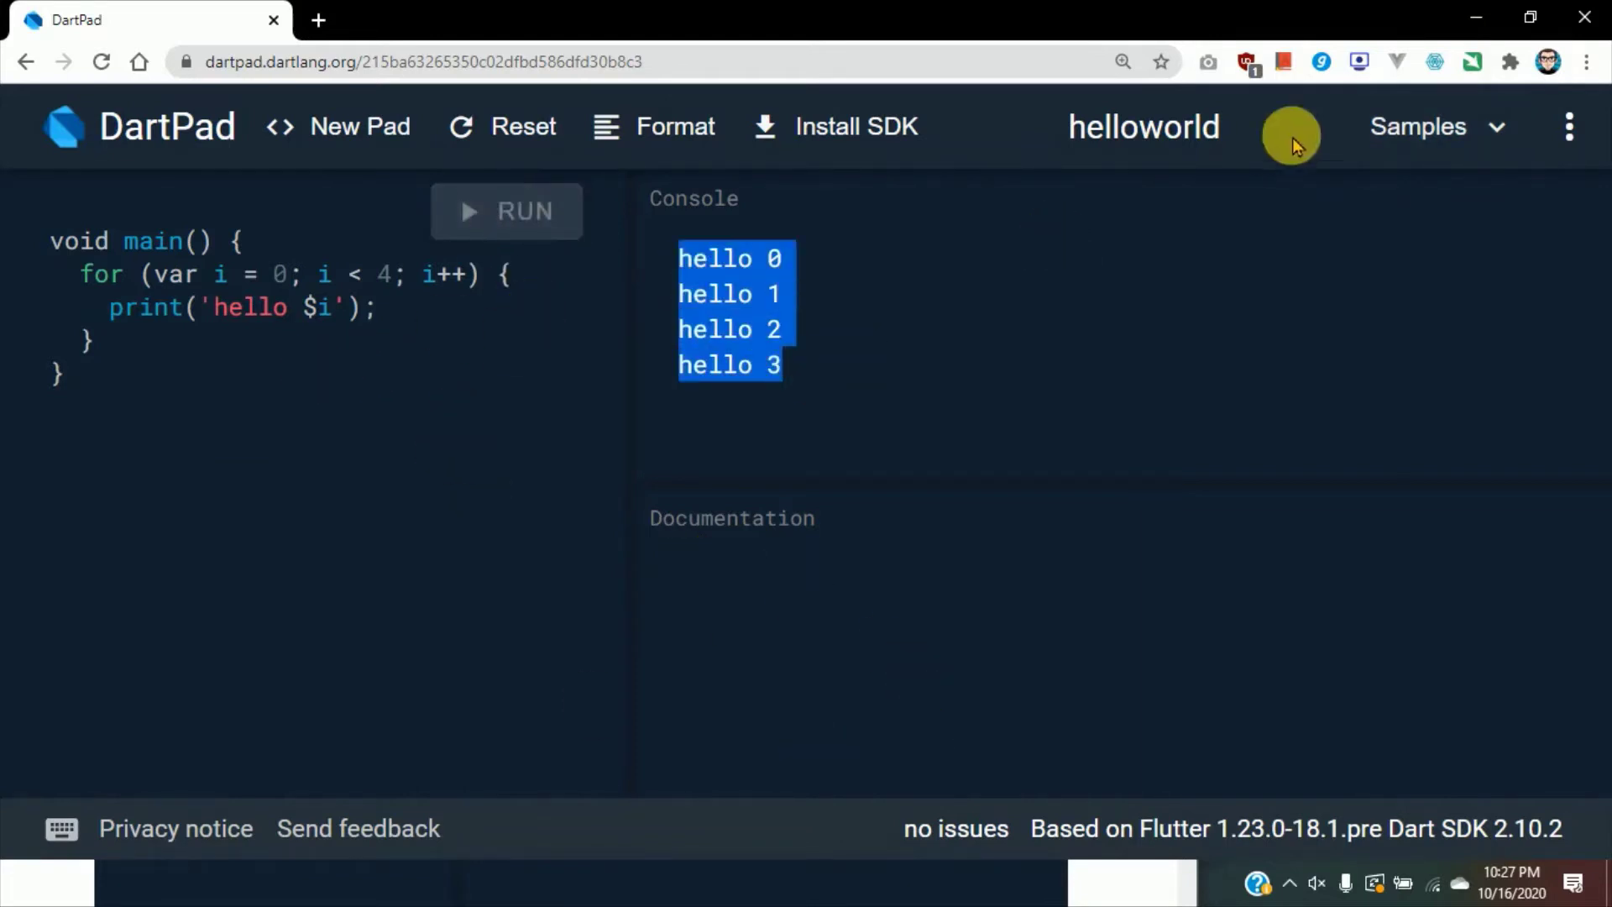
{"action": "left_click", "coordinate": [1473, 126]}
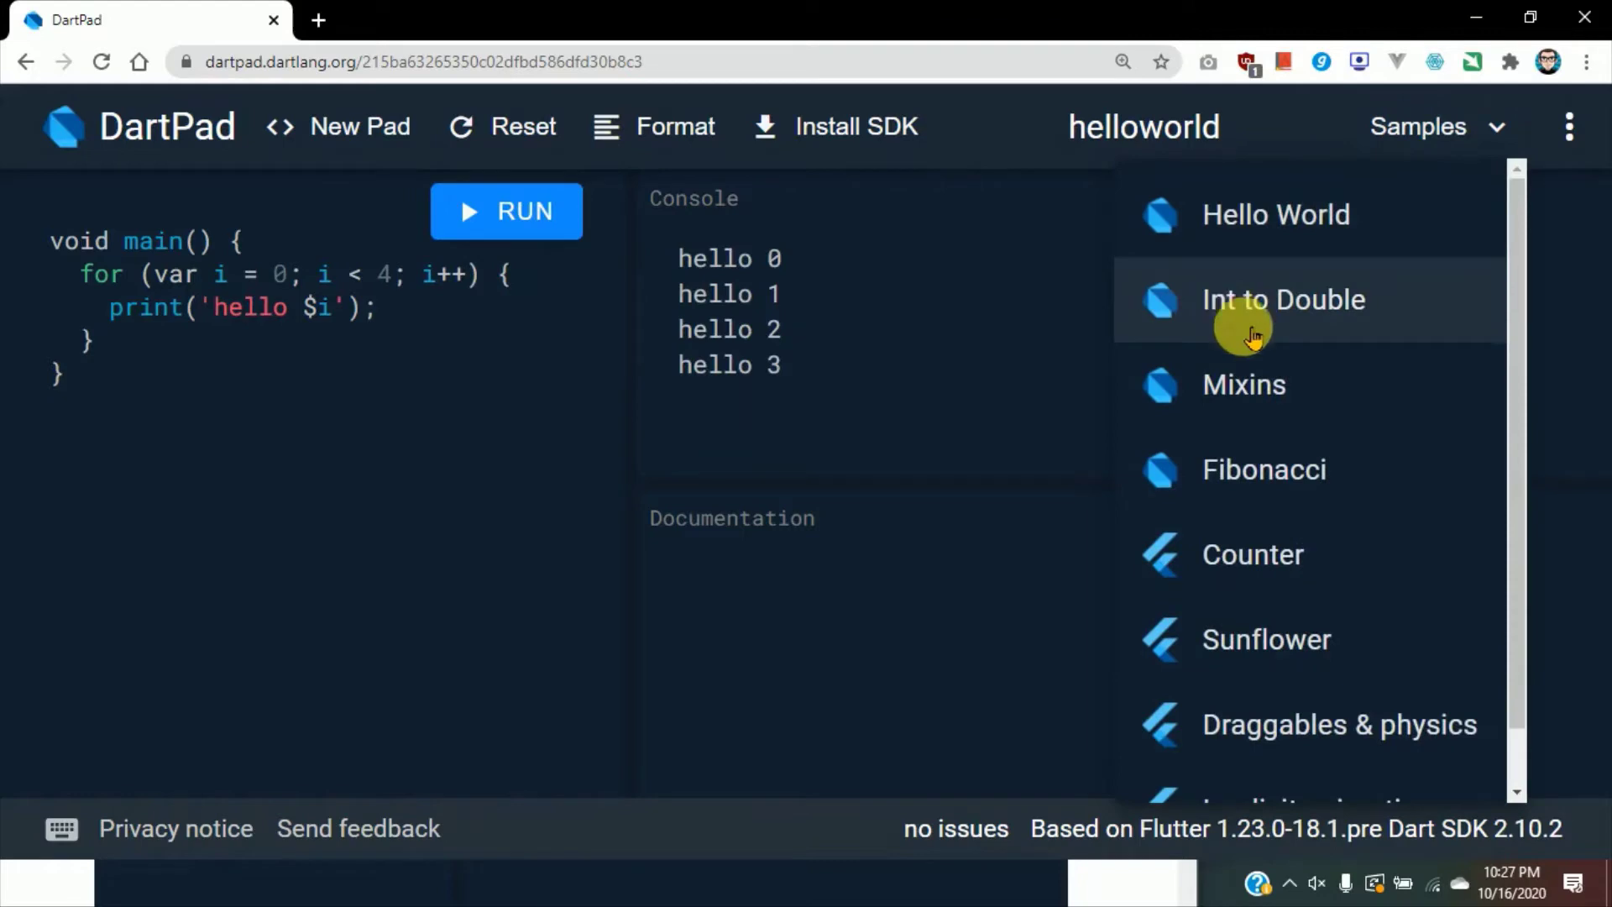
{"action": "scroll", "coordinate": [1305, 366], "scroll_direction": "down", "scroll_amount": 1}
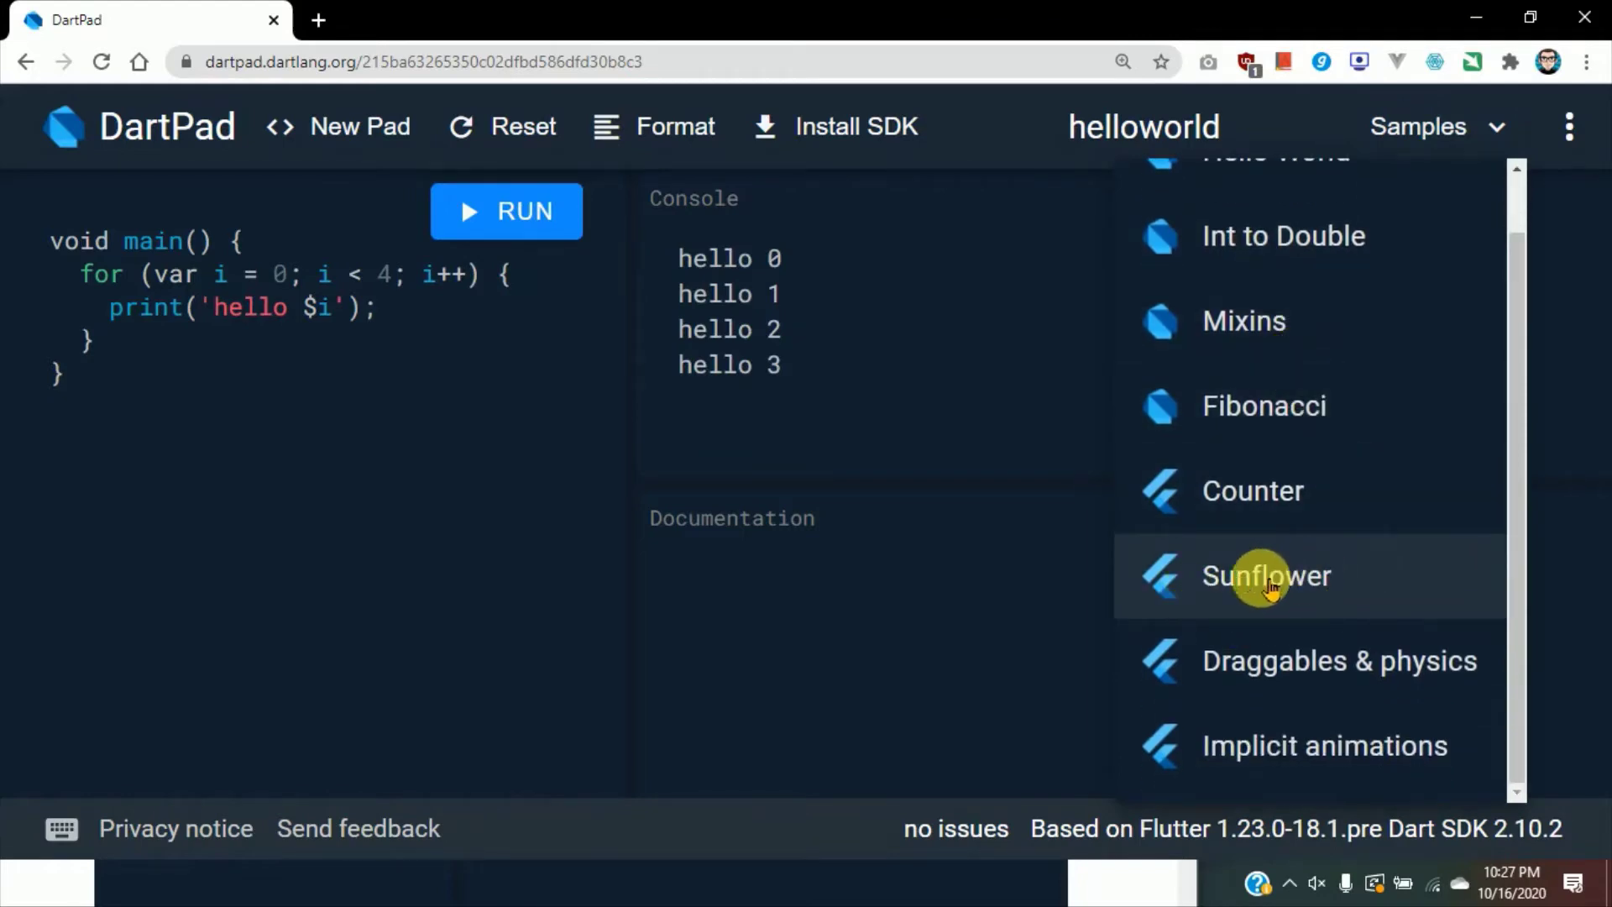
Load and run Sunflower with the page zoomed in, reset zoom, and set 20 seeds.
{"action": "left_click", "coordinate": [1261, 579]}
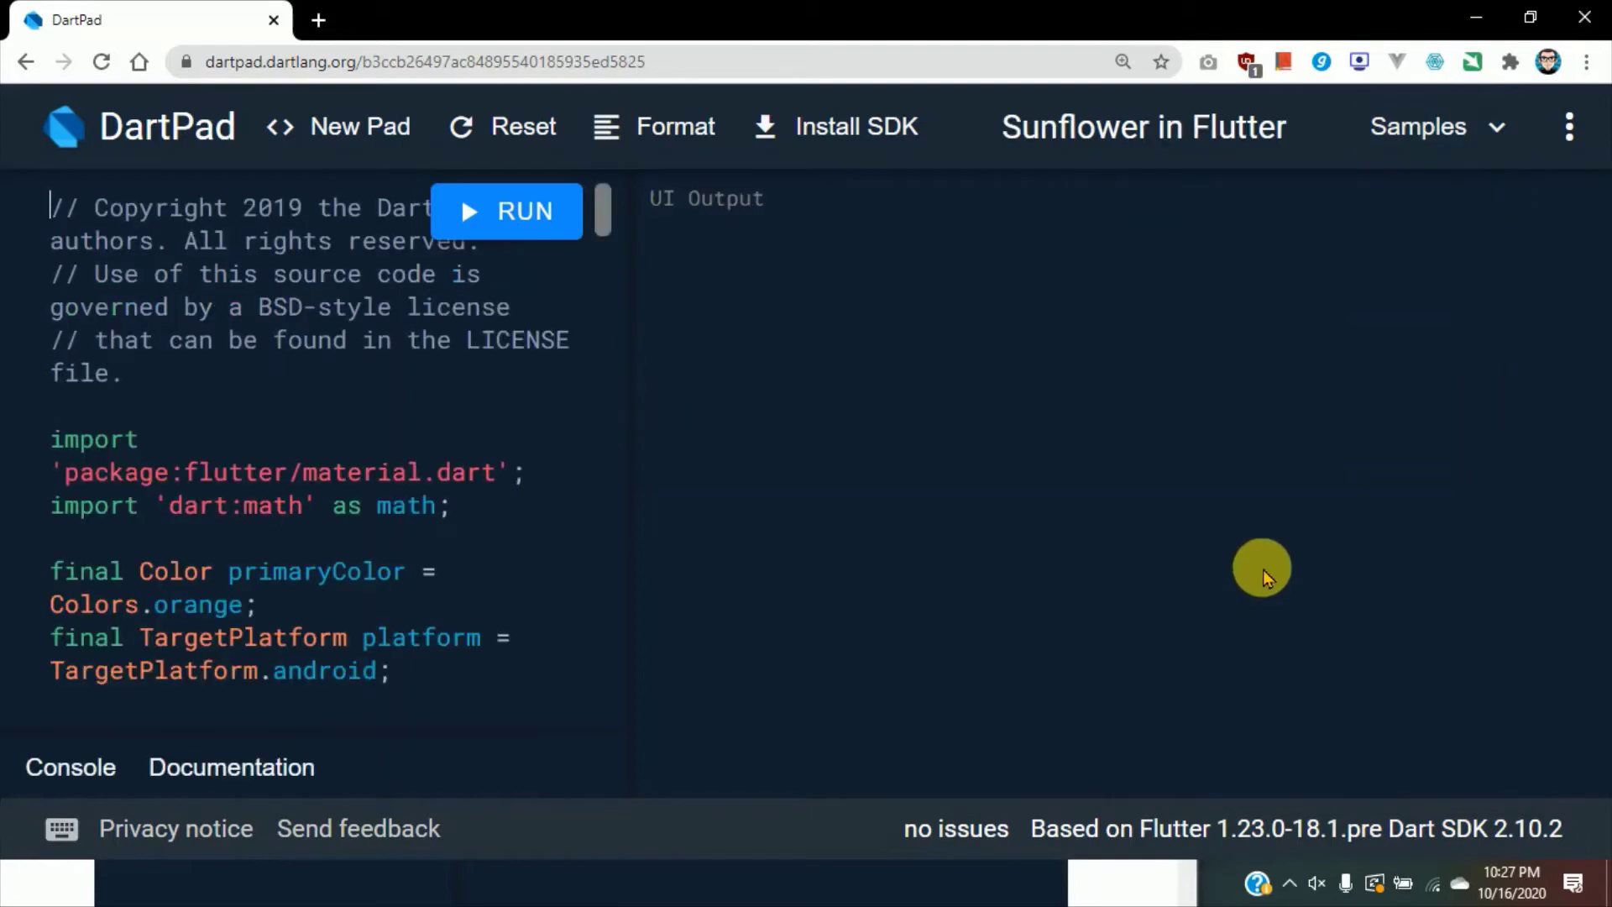
{"action": "key", "text": "ctrl+plus"}
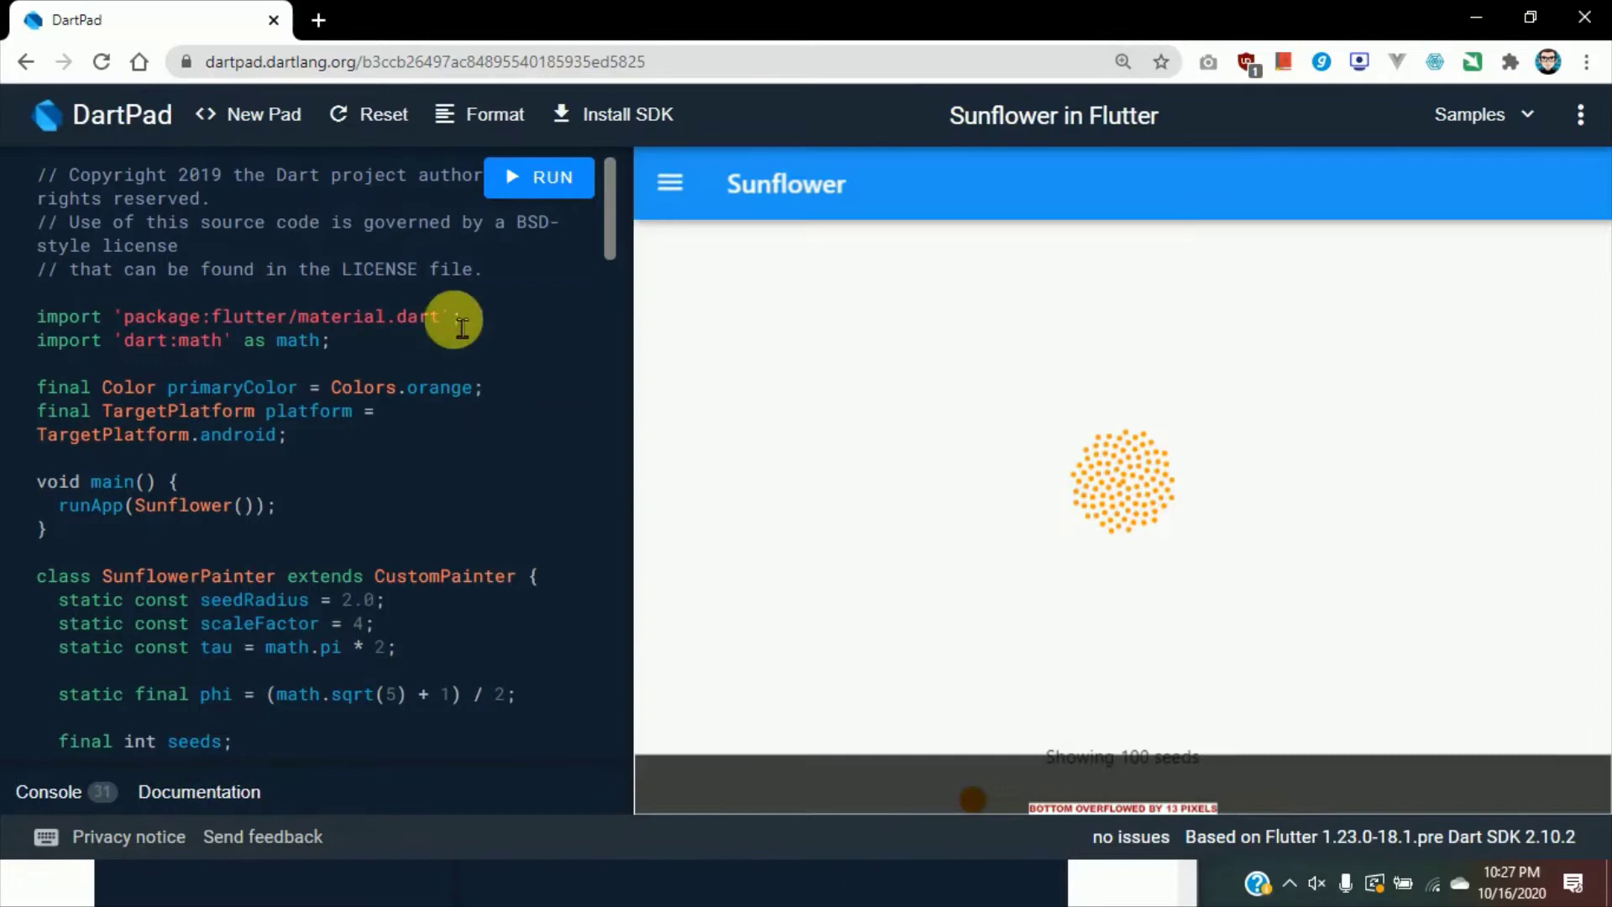
{"action": "left_click", "coordinate": [544, 183]}
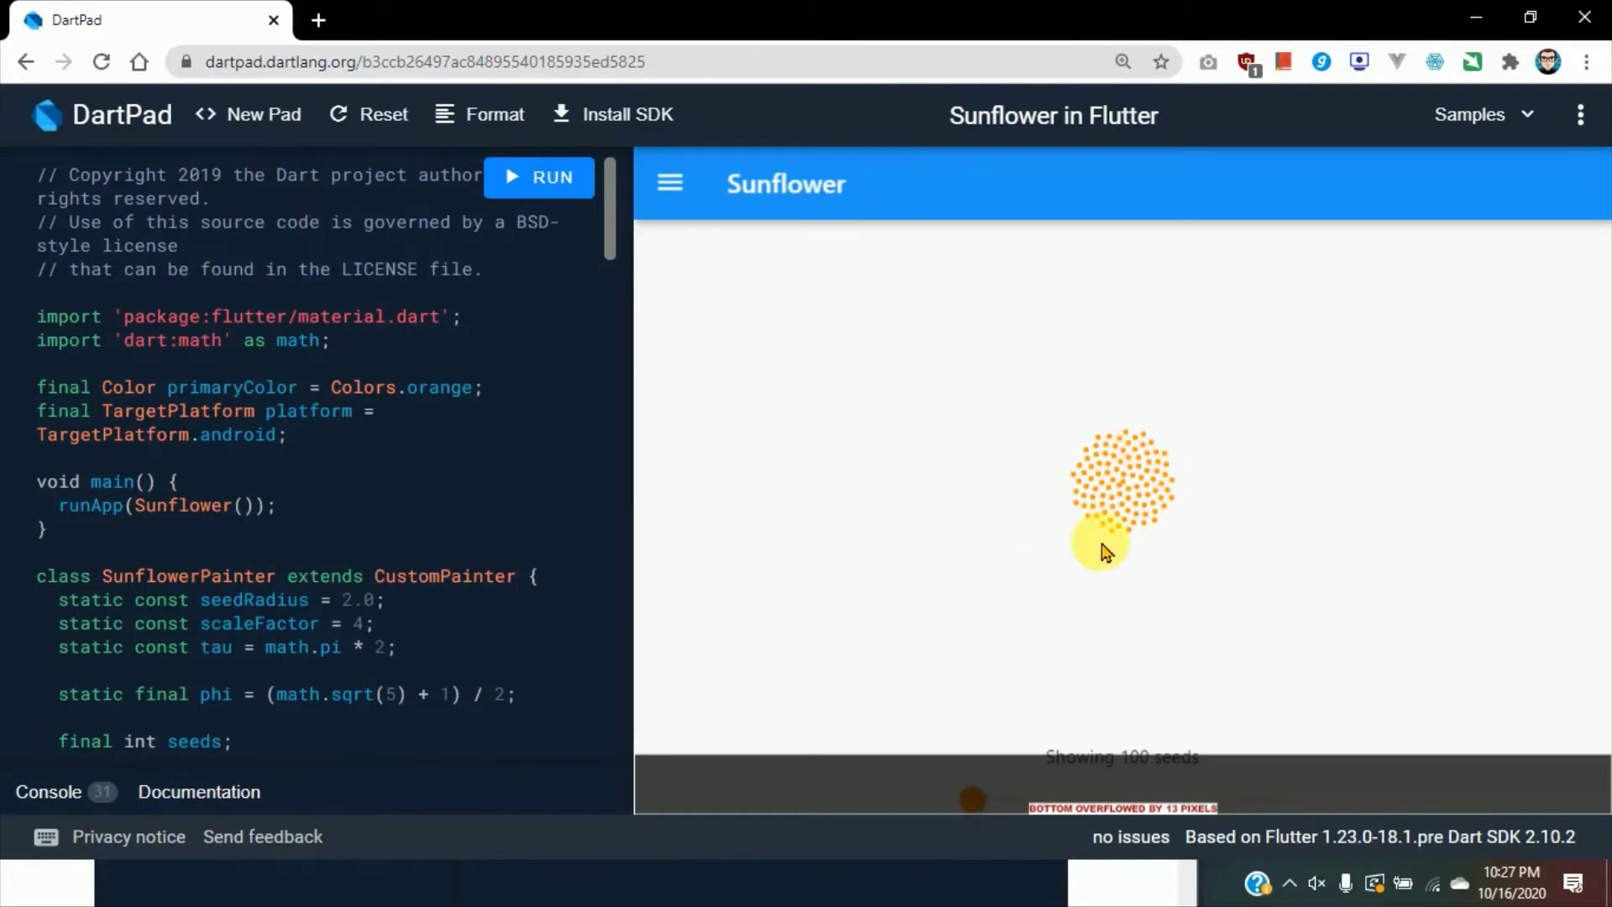
{"action": "key", "text": "ctrl+0"}
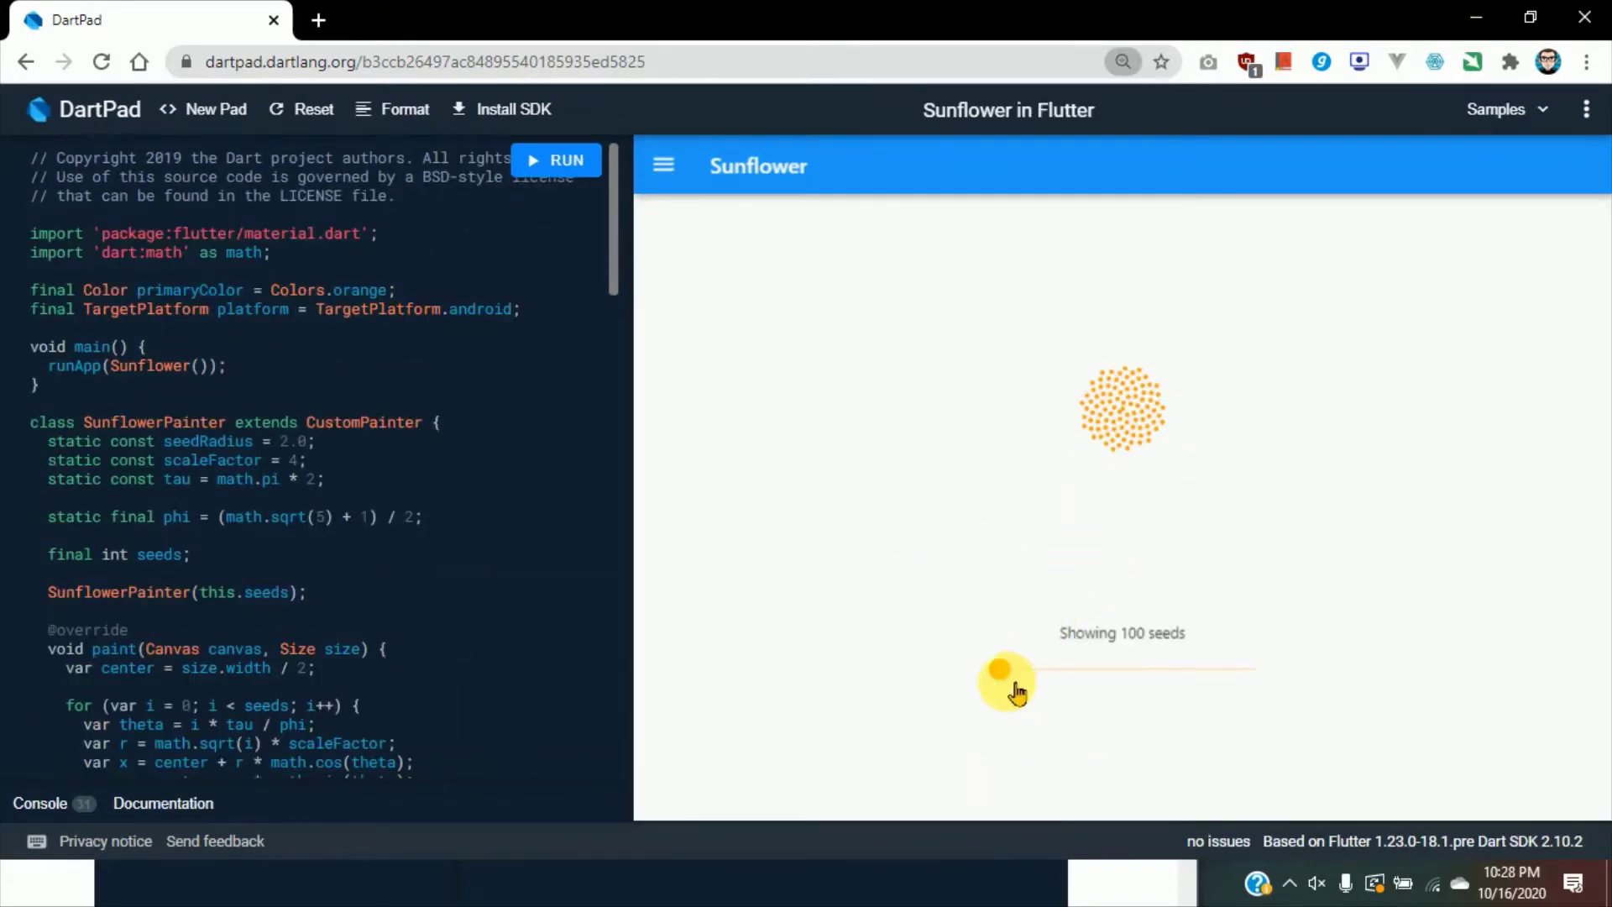
{"action": "mouse_move", "coordinate": [1007, 670]}
{"action": "left_mouse_down"}
{"action": "mouse_move", "coordinate": [1283, 680]}
{"action": "mouse_move", "coordinate": [992, 692]}
{"action": "left_mouse_up"}
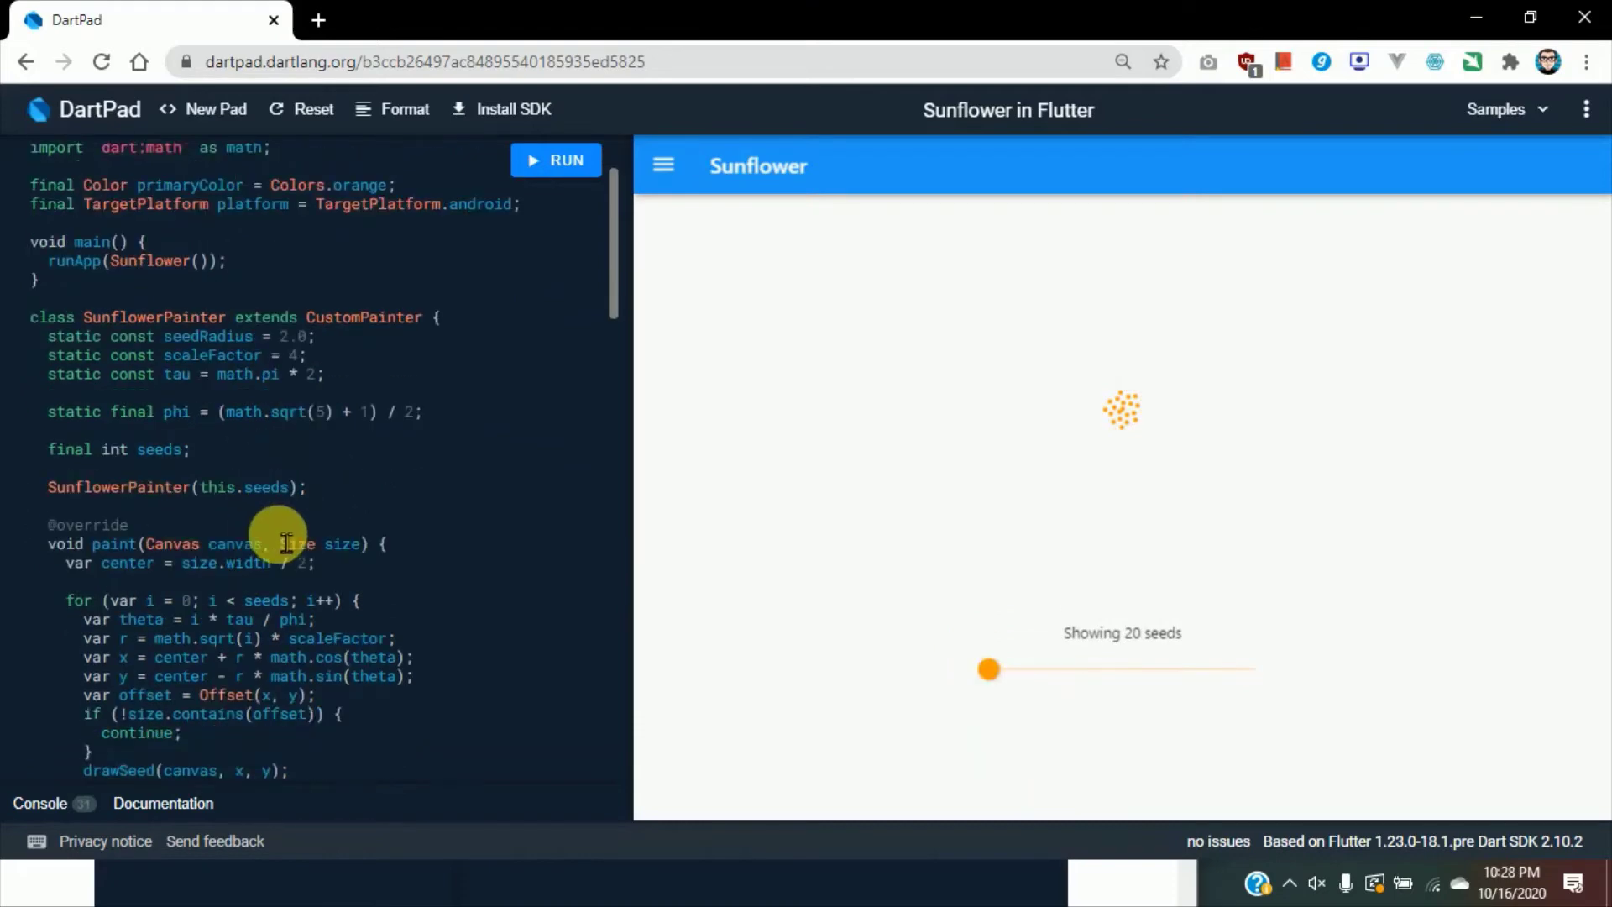
{"action": "scroll", "coordinate": [283, 554], "scroll_direction": "down", "scroll_amount": 8}
{"action": "scroll", "coordinate": [284, 586], "scroll_direction": "down", "scroll_amount": 10}
{"action": "scroll", "coordinate": [284, 605], "scroll_direction": "down", "scroll_amount": 5}
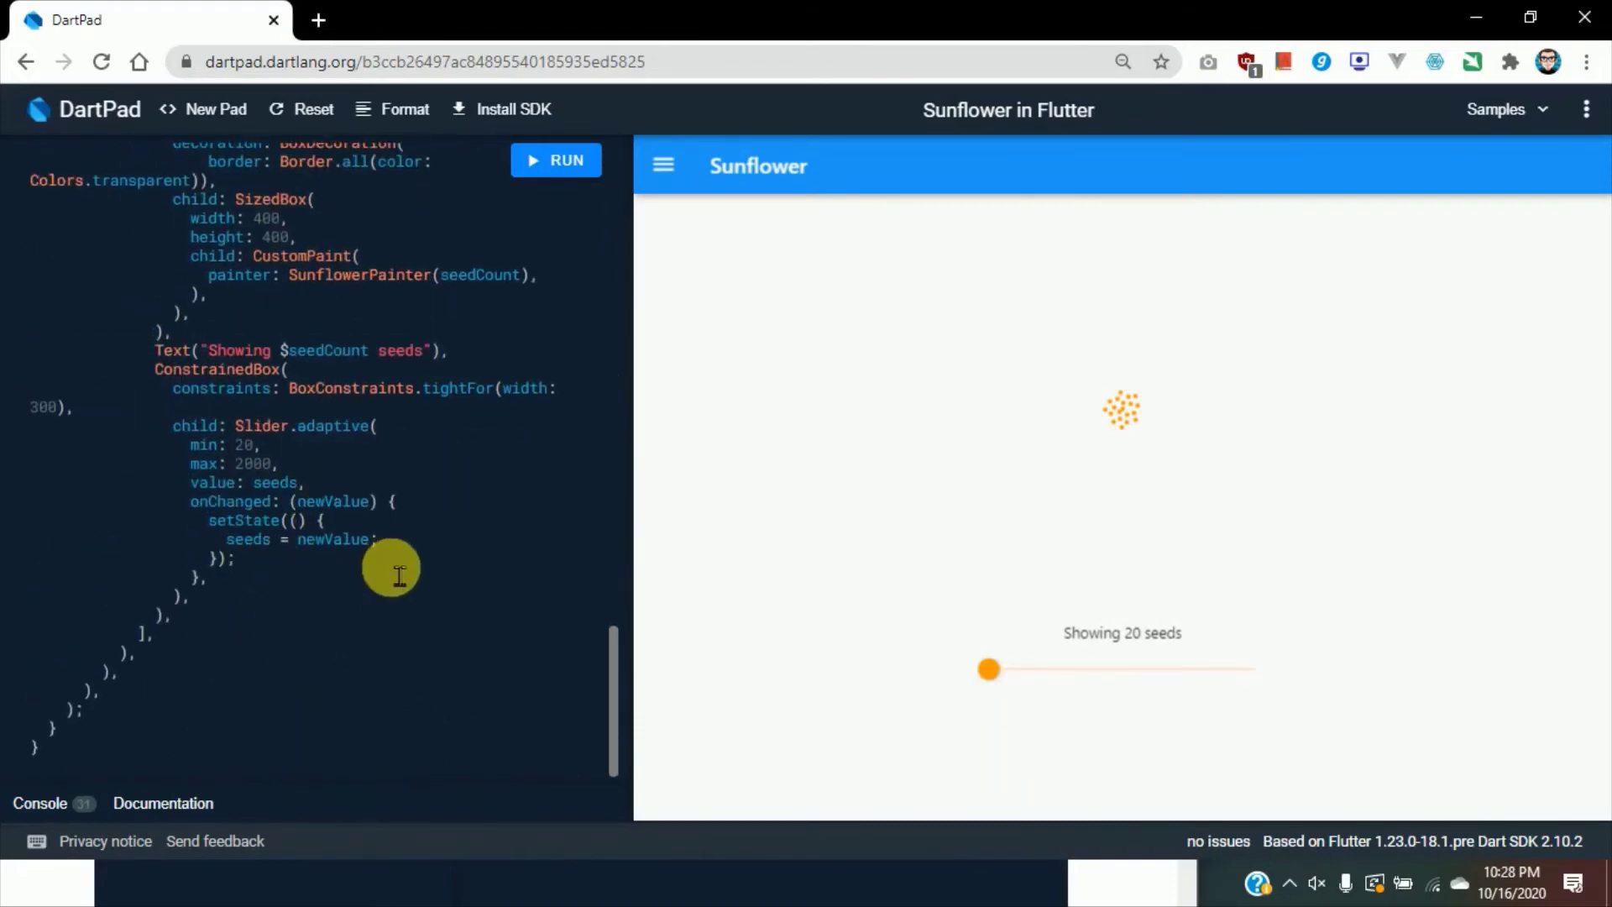
{"action": "scroll", "coordinate": [397, 575], "scroll_direction": "up", "scroll_amount": 8}
{"action": "scroll", "coordinate": [397, 576], "scroll_direction": "up", "scroll_amount": 8}
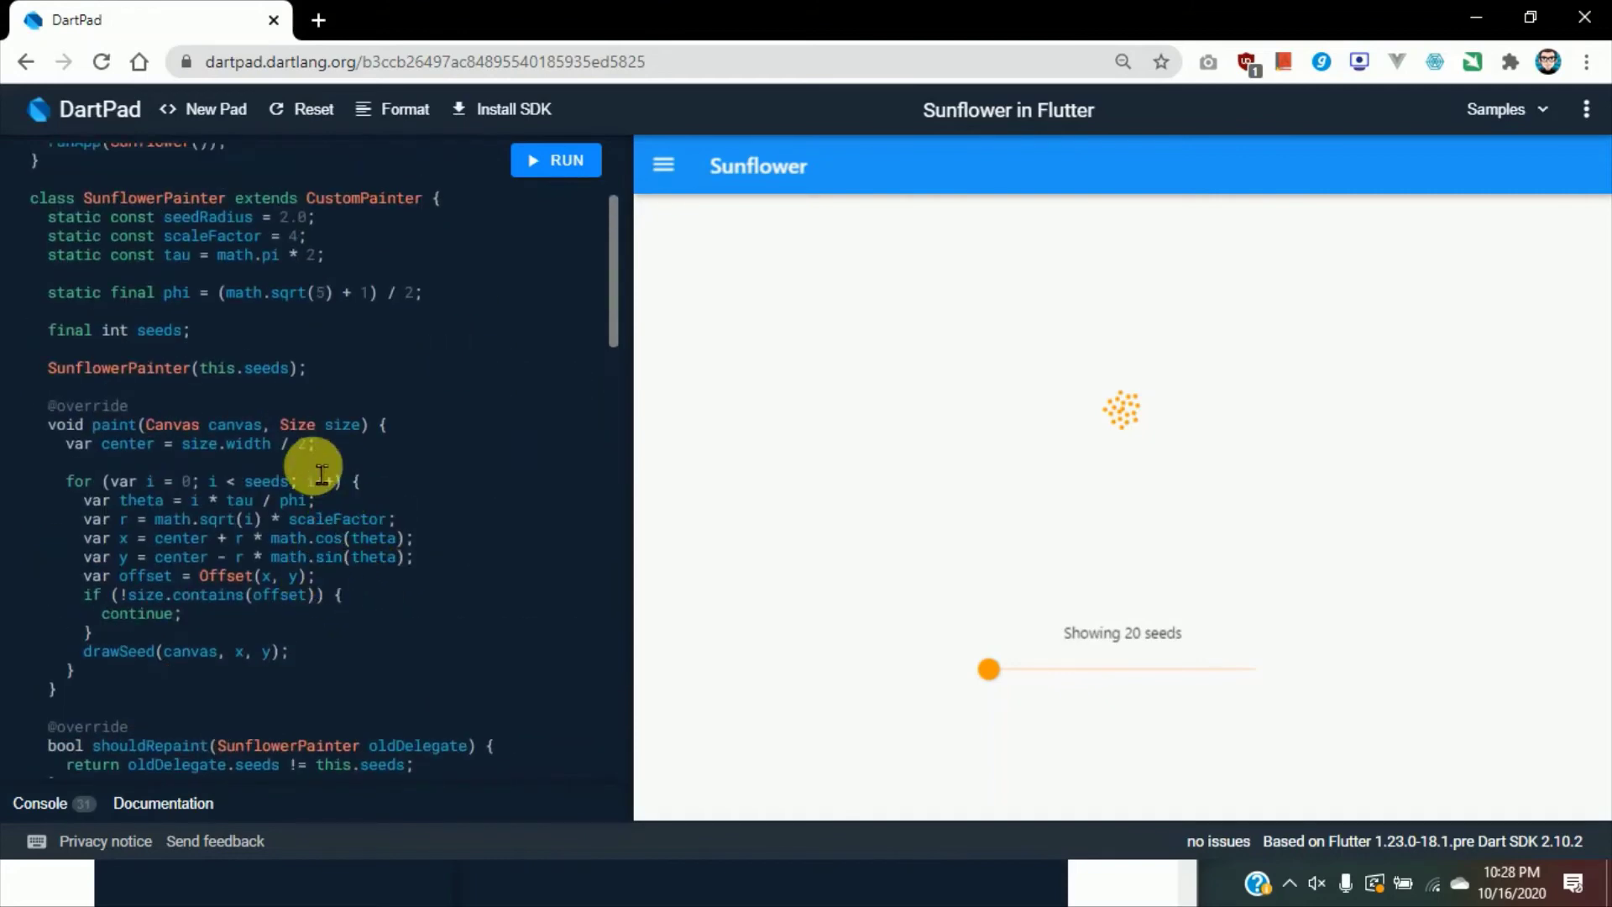
Select SunflowerPainter in the code, then show the samples list over the running app.
{"action": "double_click", "coordinate": [120, 198]}
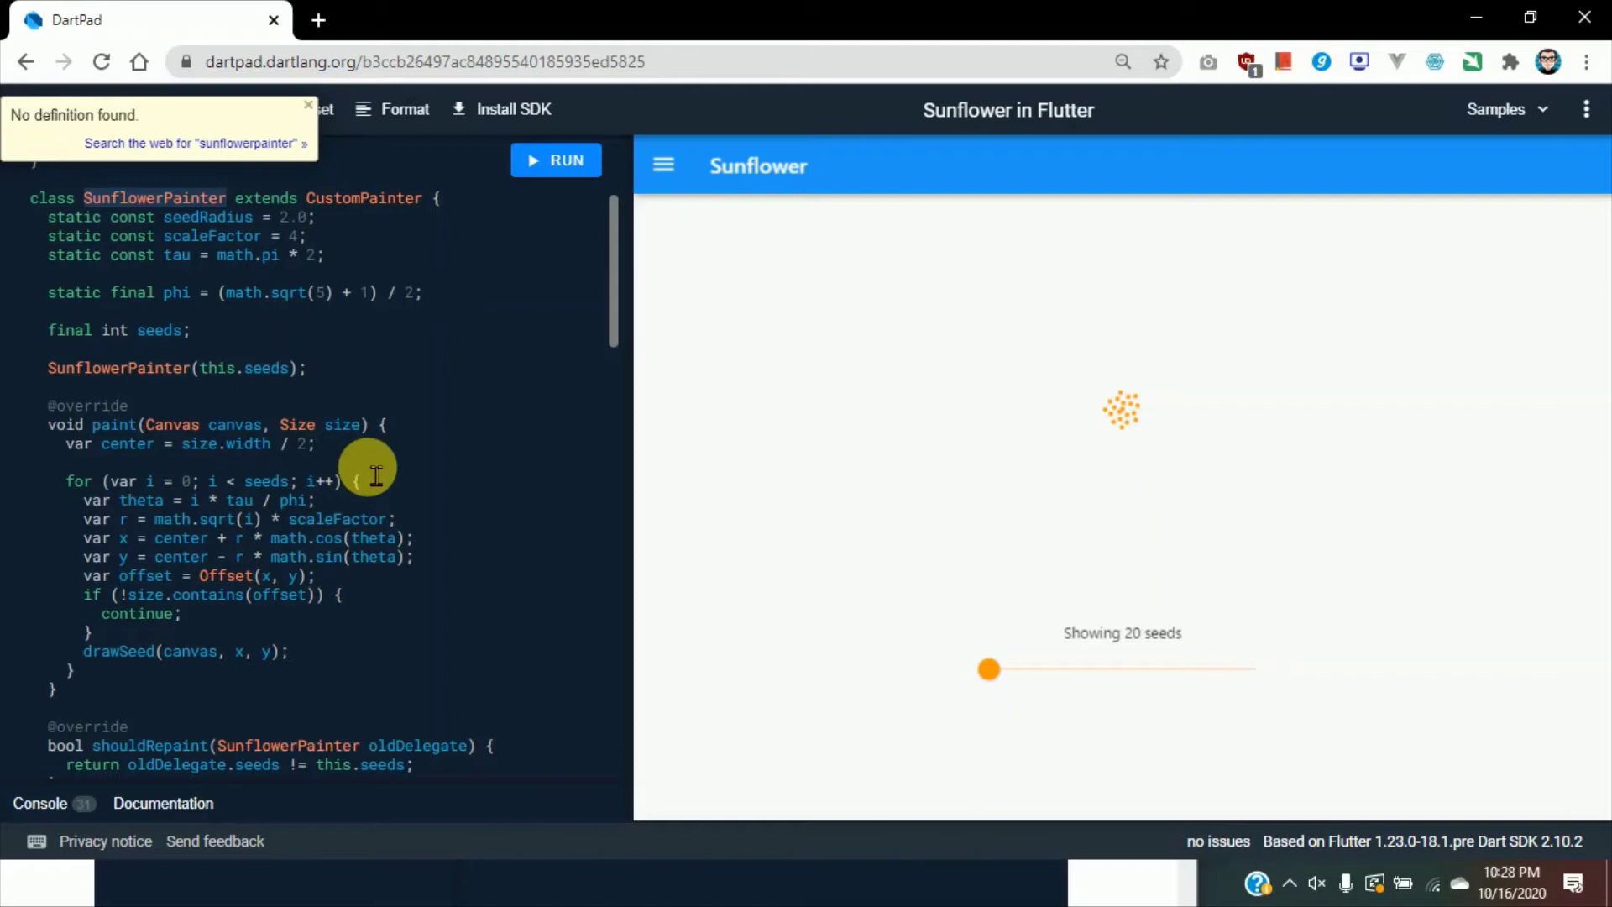
{"action": "left_click", "coordinate": [1514, 107]}
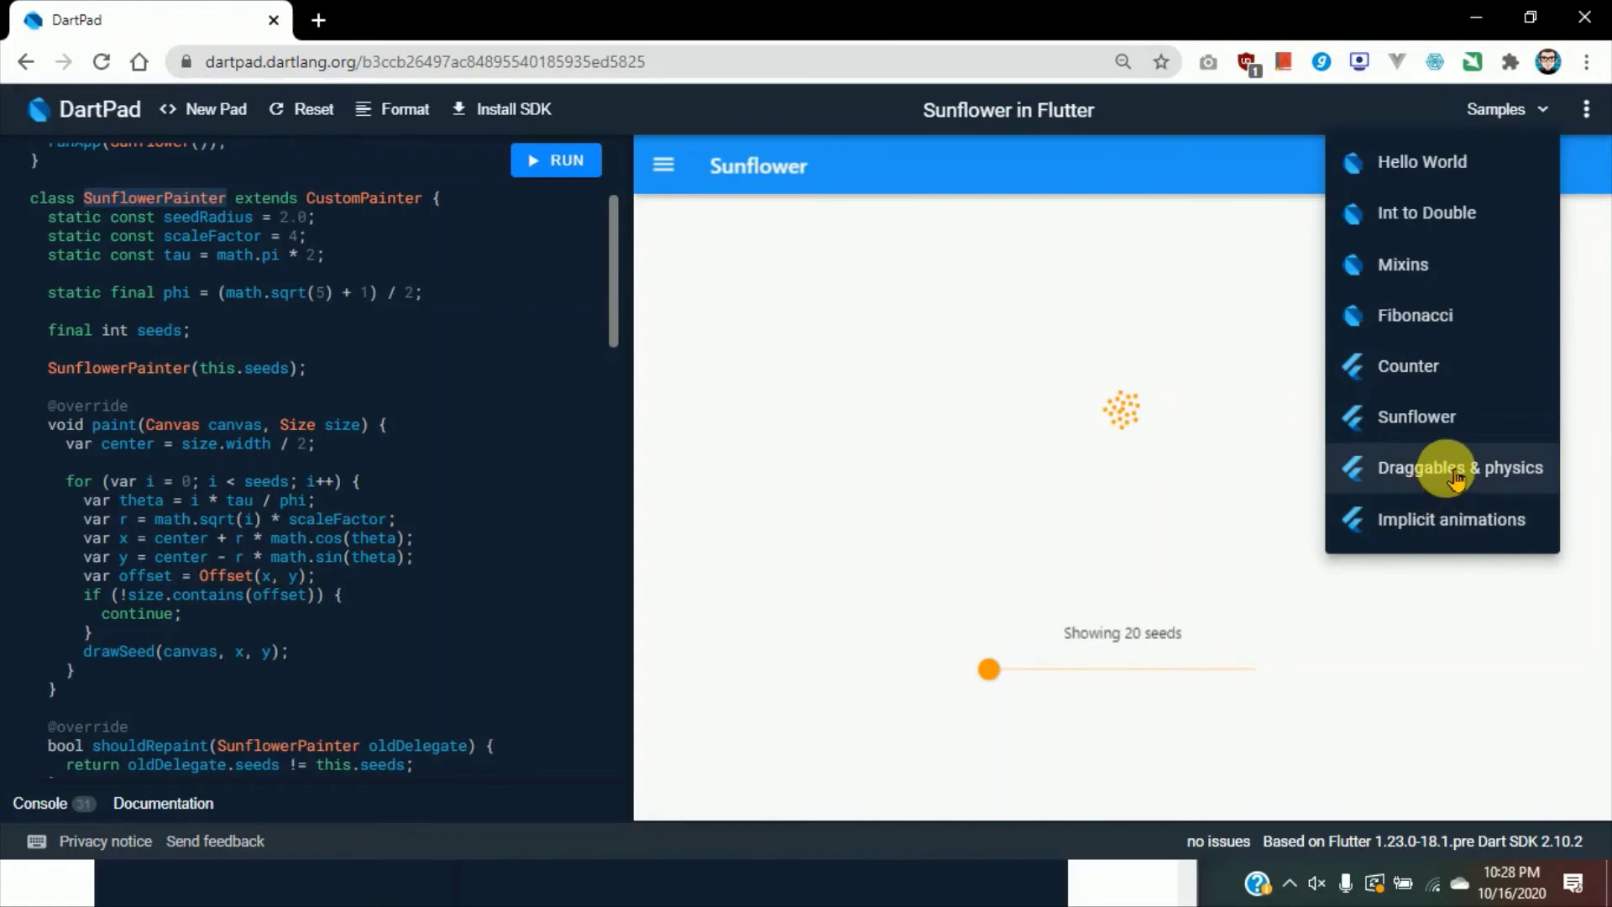
Load Draggables & physics, drag its Flutter logo card off centre, and reopen the samples list.
{"action": "left_click", "coordinate": [1458, 477]}
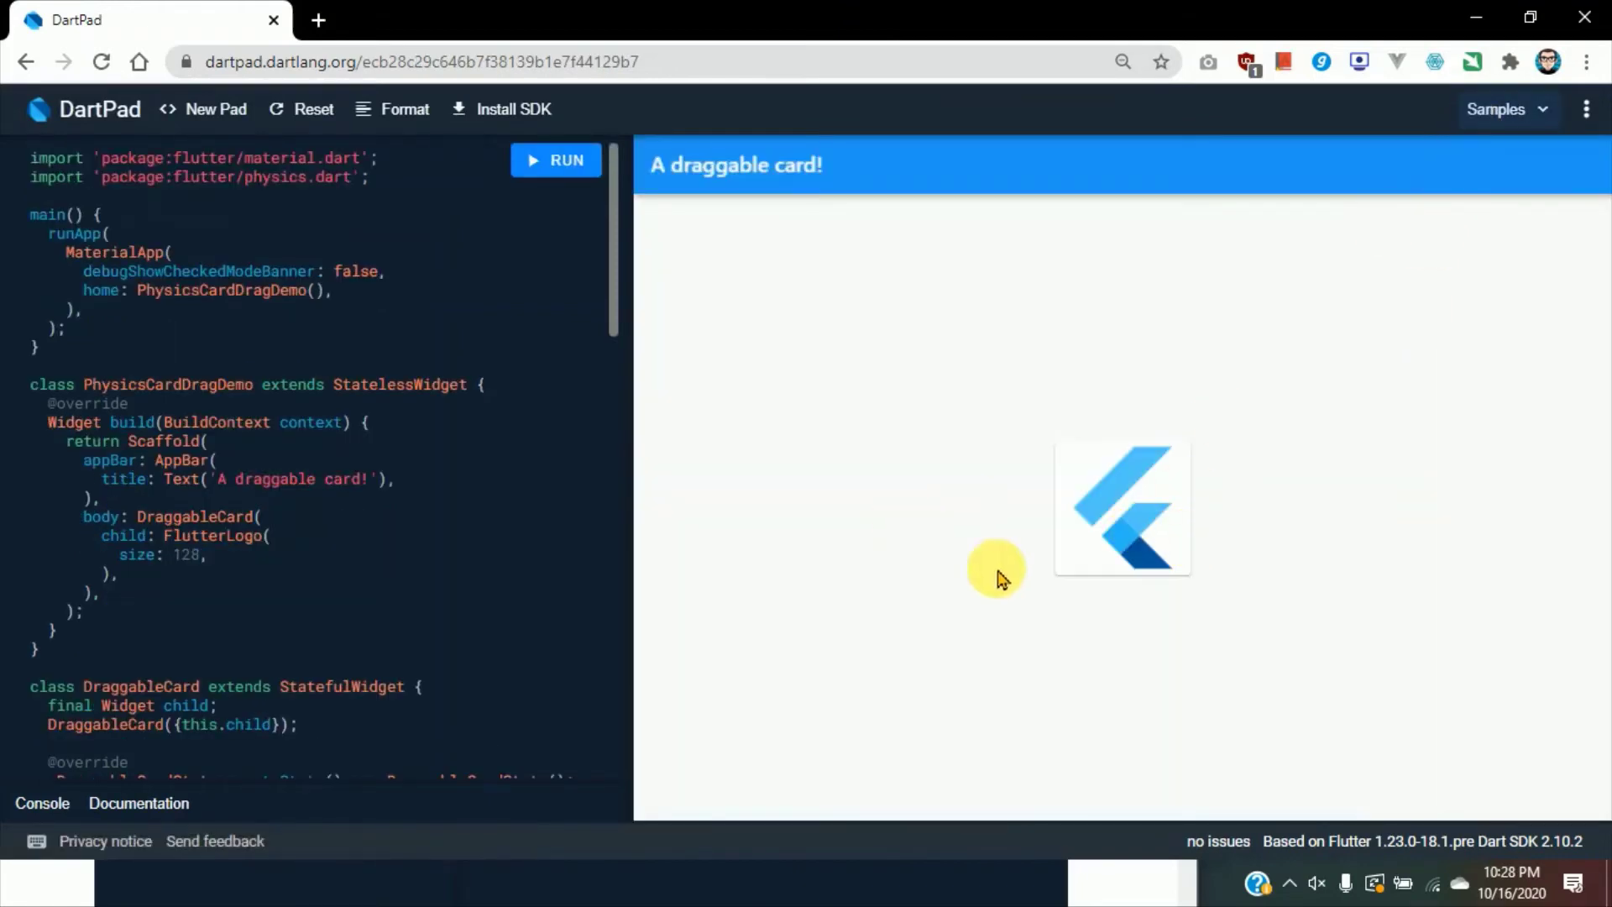
{"action": "left_click_drag", "start_coordinate": [1121, 503], "coordinate": [852, 412]}
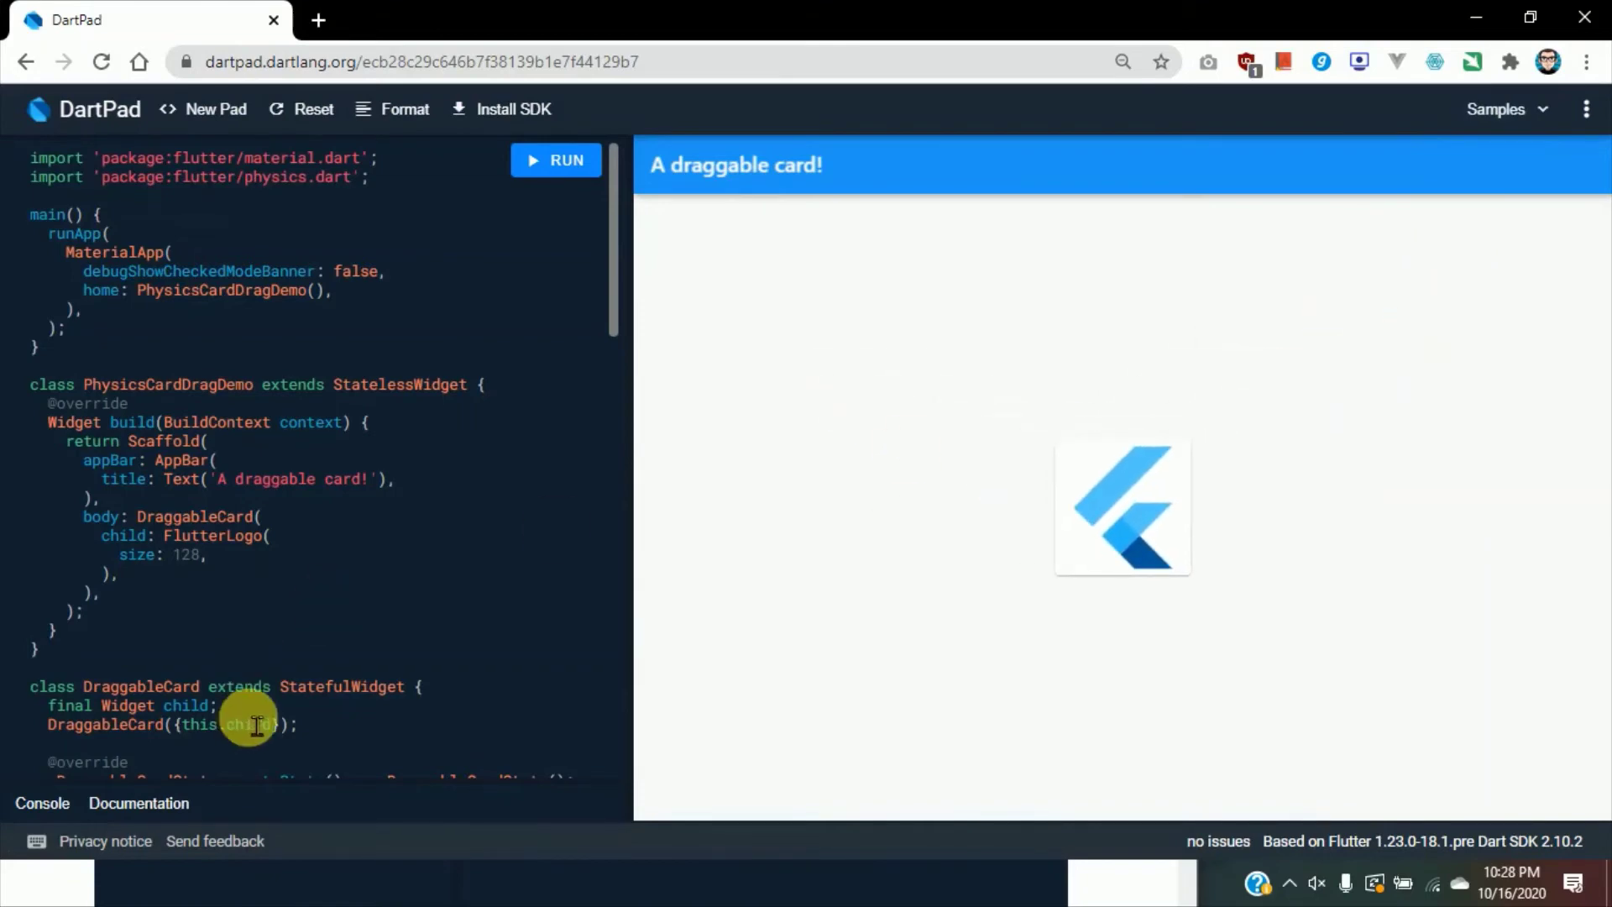
{"action": "scroll", "coordinate": [254, 631], "scroll_direction": "down", "scroll_amount": 5}
{"action": "scroll", "coordinate": [255, 605], "scroll_direction": "down", "scroll_amount": 5}
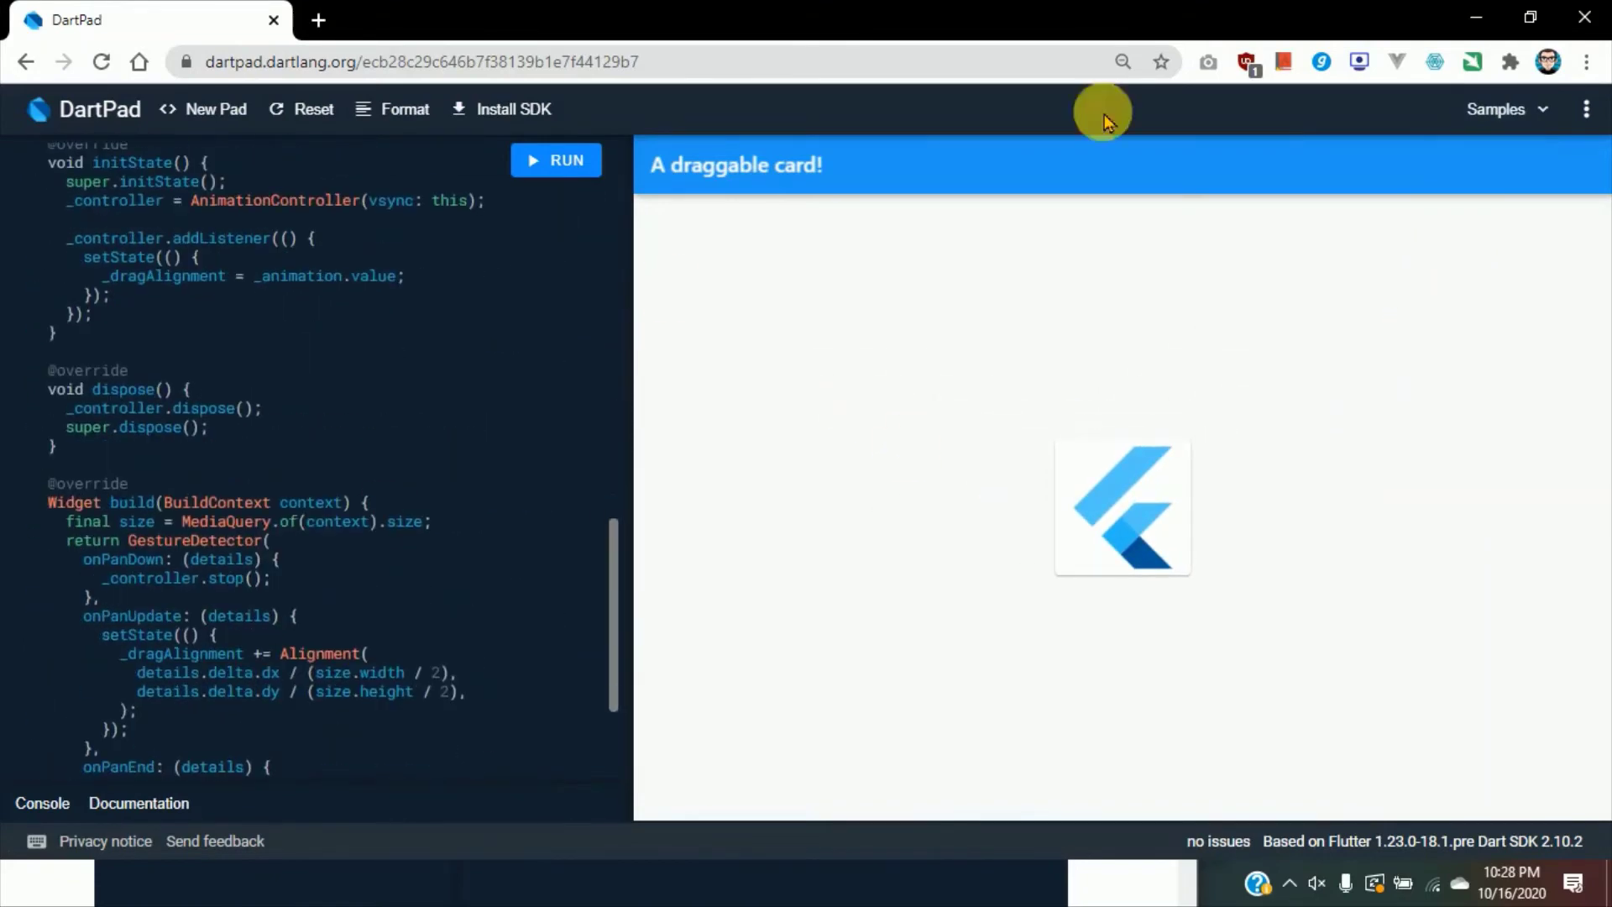
{"action": "left_click", "coordinate": [1495, 108]}
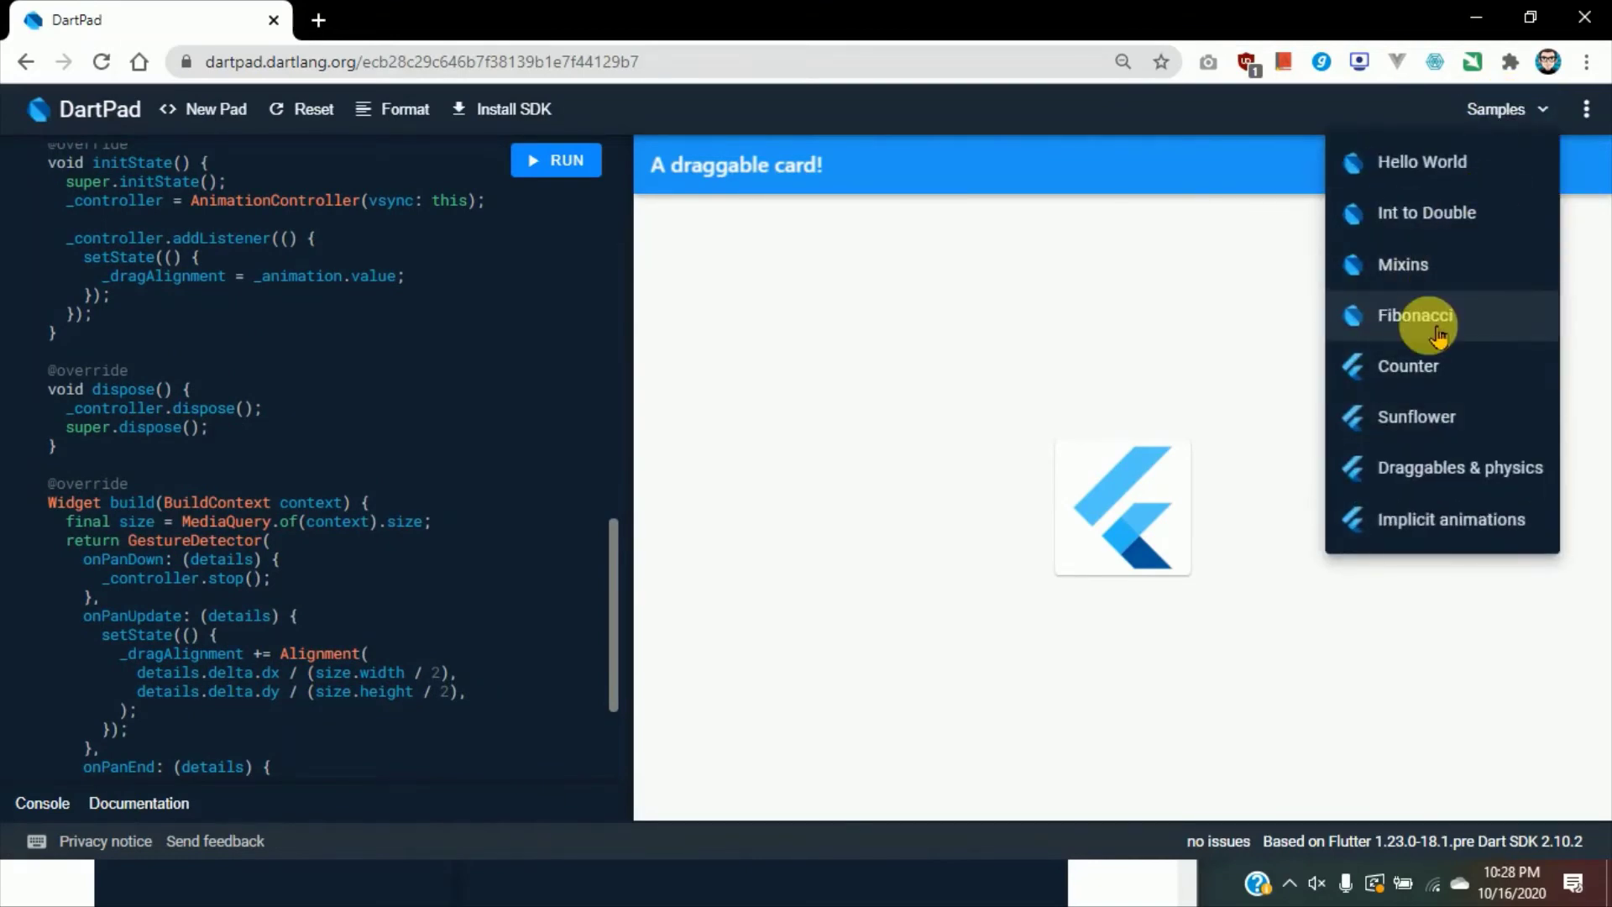
Load the Counter sample and tap its + button until the counter reads 10.
{"action": "left_click", "coordinate": [1409, 366]}
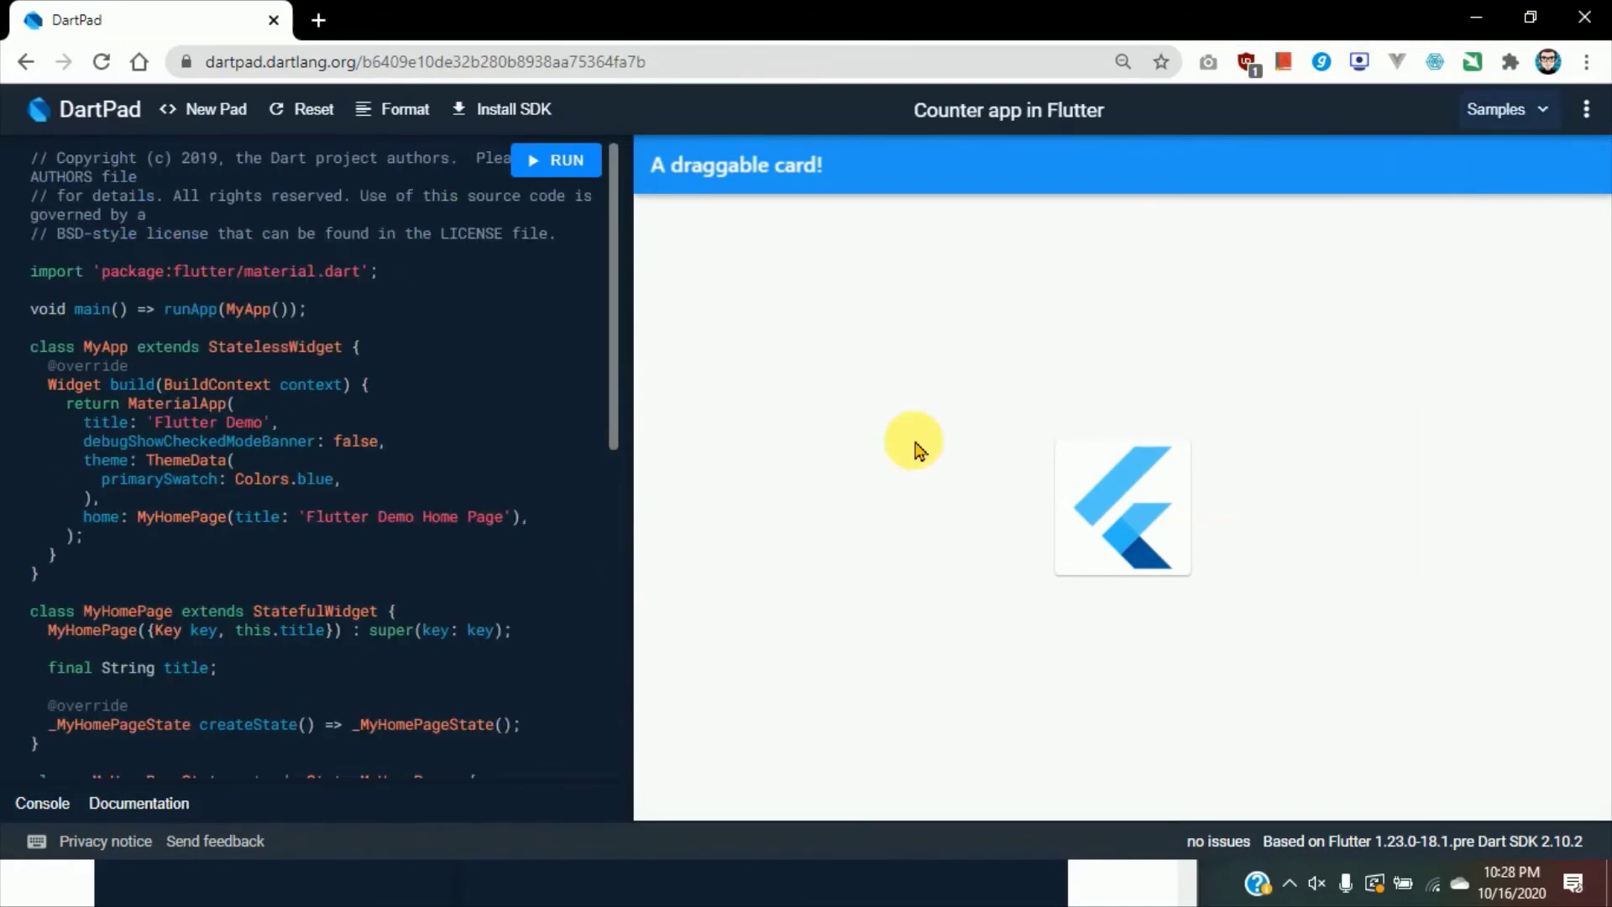
{"action": "left_click", "coordinate": [1565, 767]}
{"action": "left_click", "coordinate": [1565, 766]}
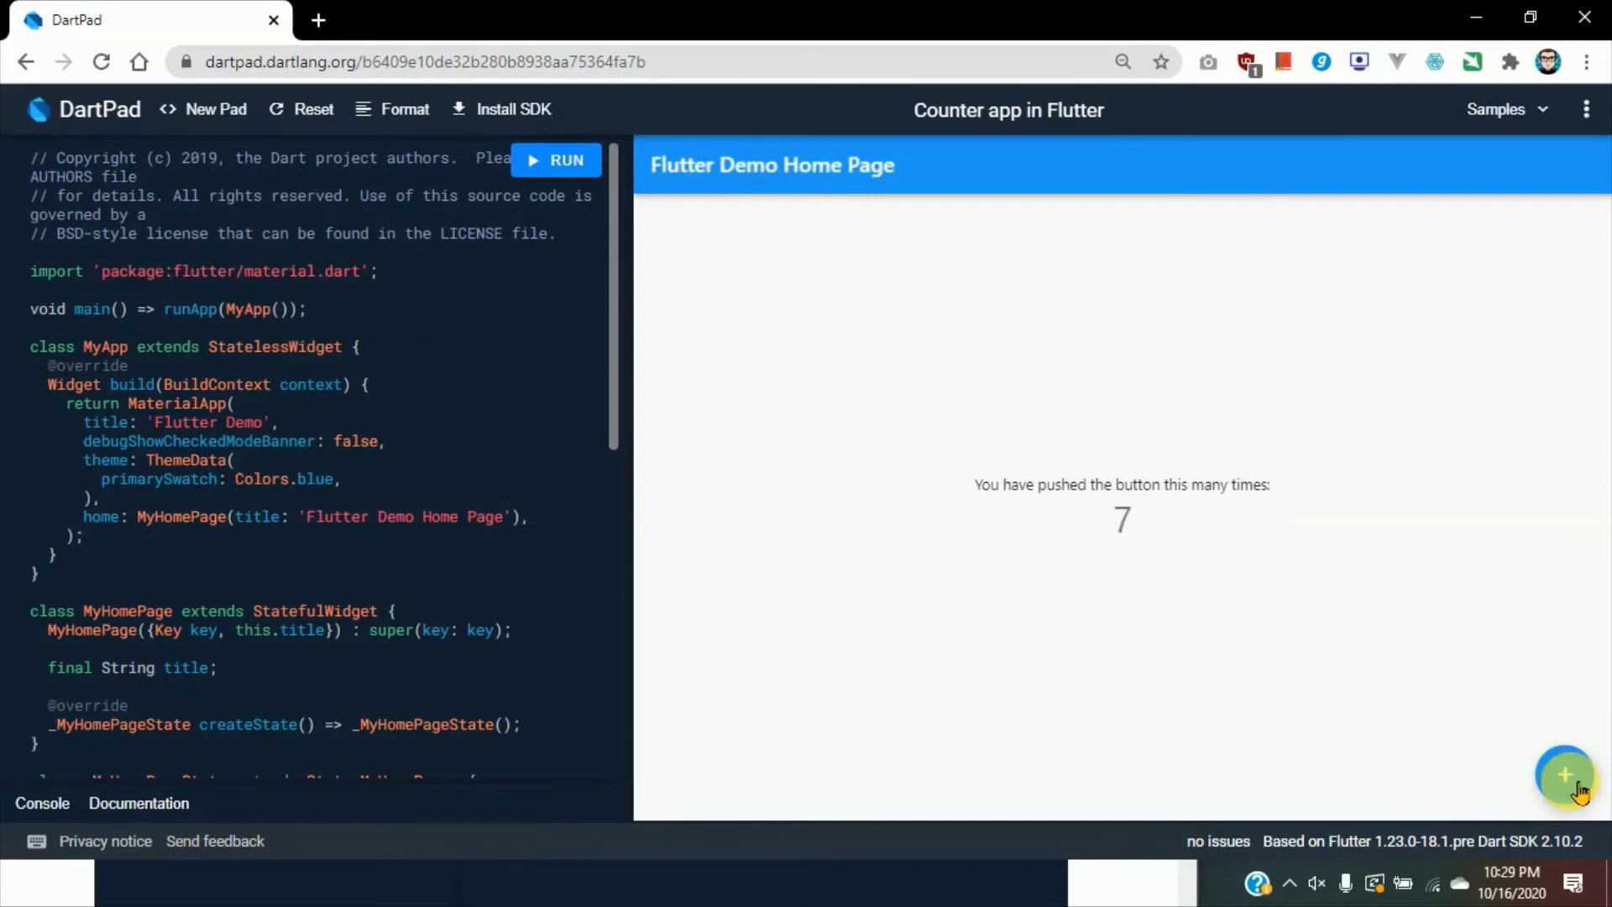
{"action": "left_click", "coordinate": [1565, 773]}
{"action": "left_click", "coordinate": [1565, 774]}
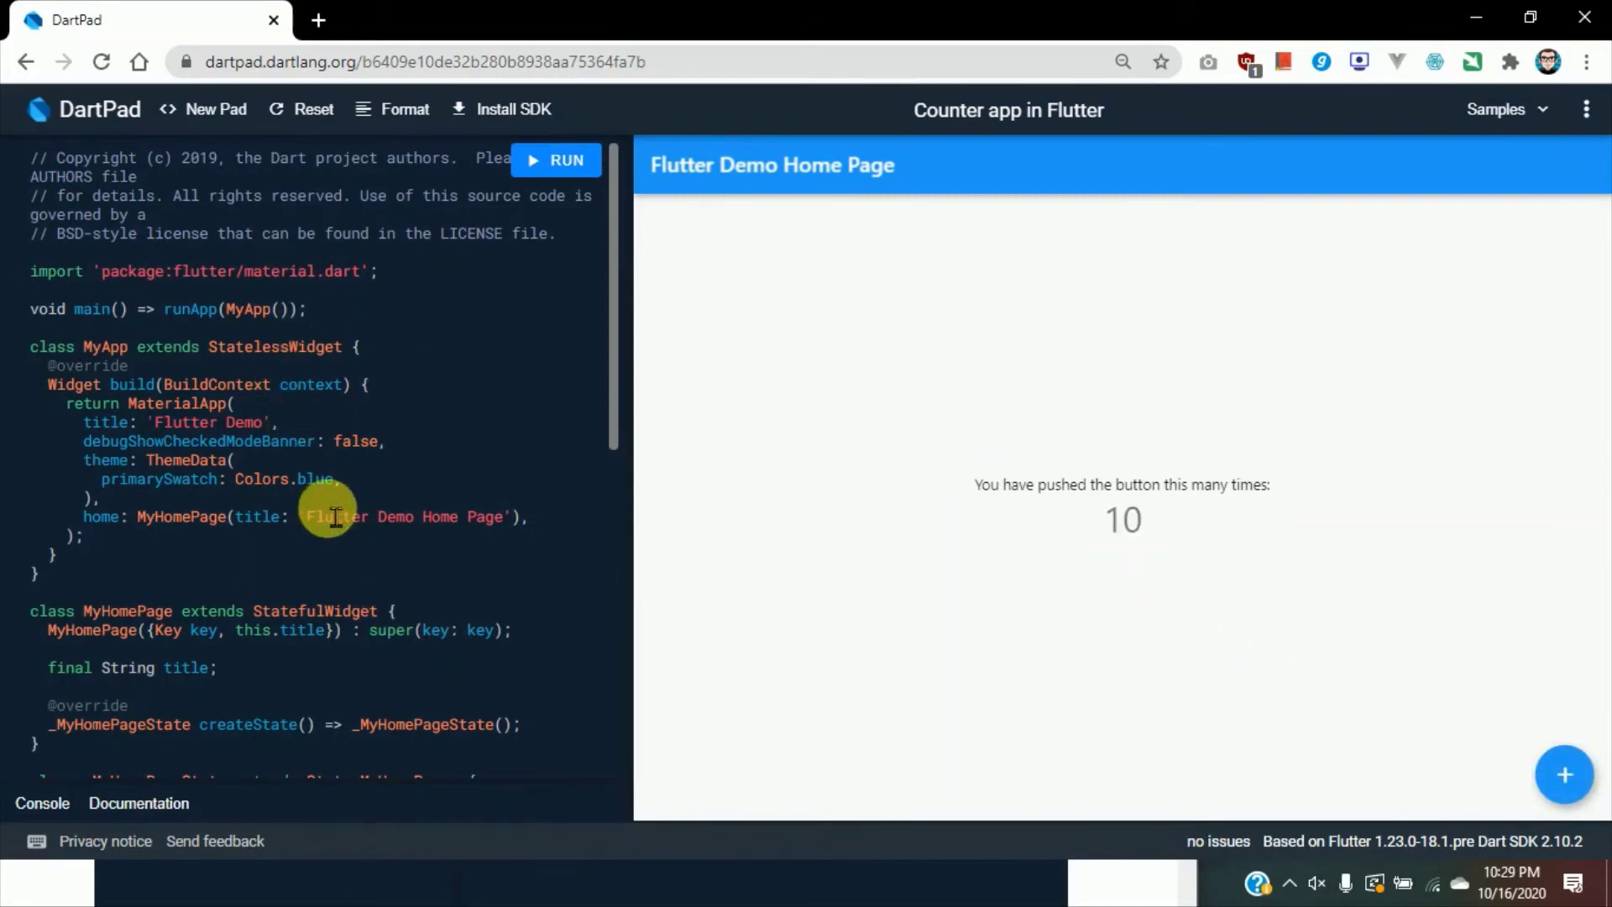
{"action": "scroll", "coordinate": [332, 519], "scroll_direction": "down", "scroll_amount": 4}
{"action": "scroll", "coordinate": [332, 519], "scroll_direction": "down", "scroll_amount": 3}
{"action": "scroll", "coordinate": [315, 530], "scroll_direction": "down", "scroll_amount": 3}
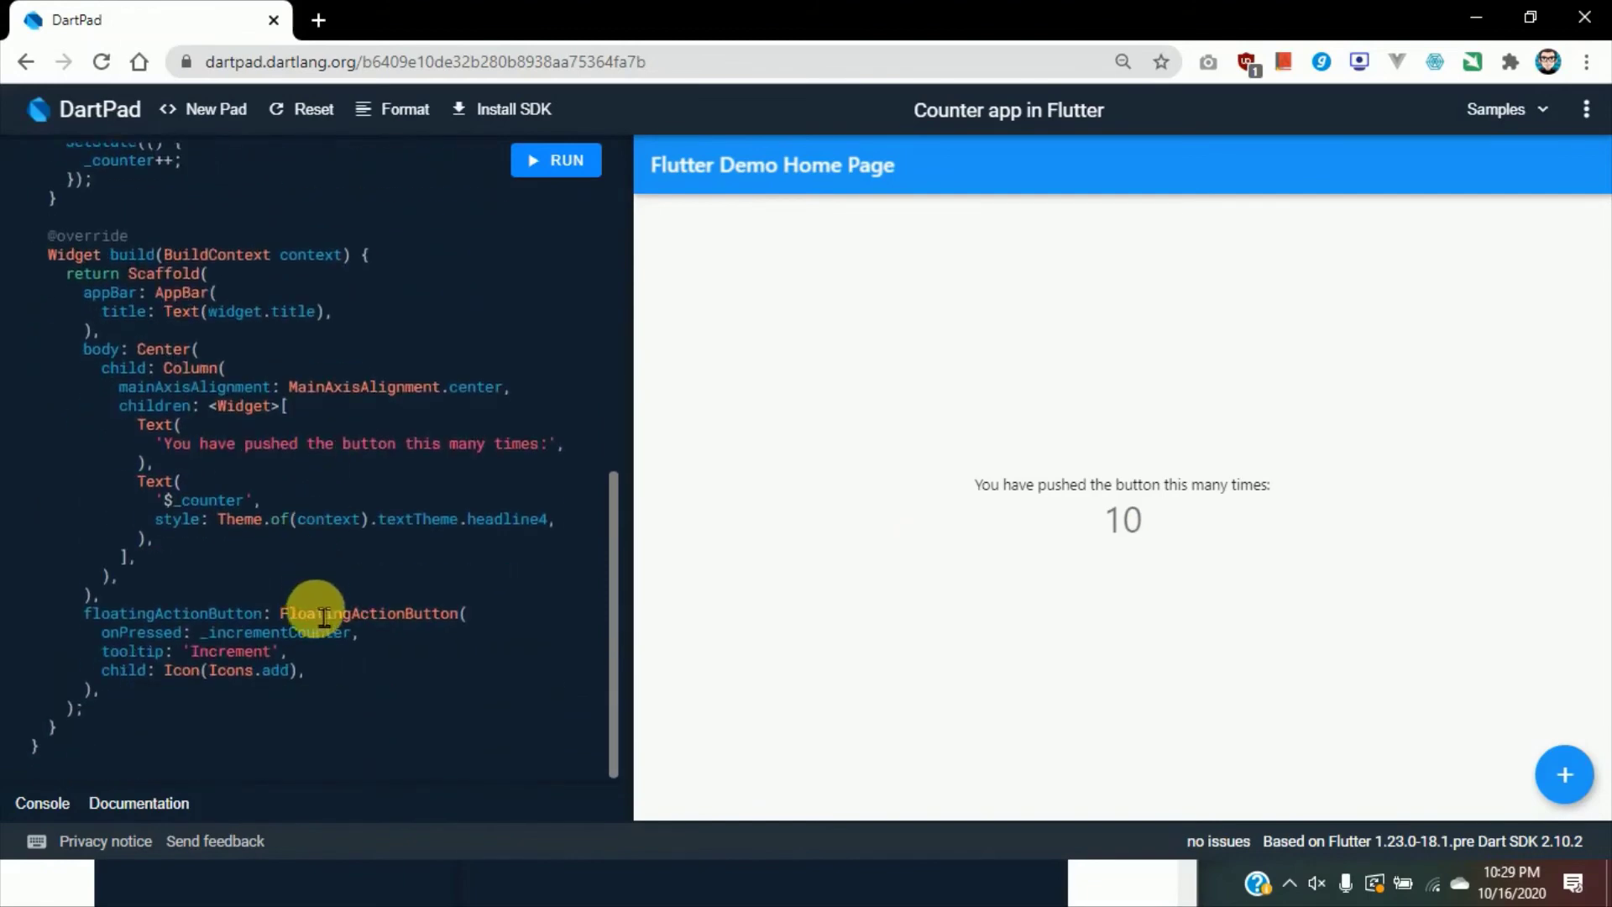
{"action": "scroll", "coordinate": [321, 617], "scroll_direction": "up", "scroll_amount": 3}
{"action": "scroll", "coordinate": [325, 630], "scroll_direction": "up", "scroll_amount": 6}
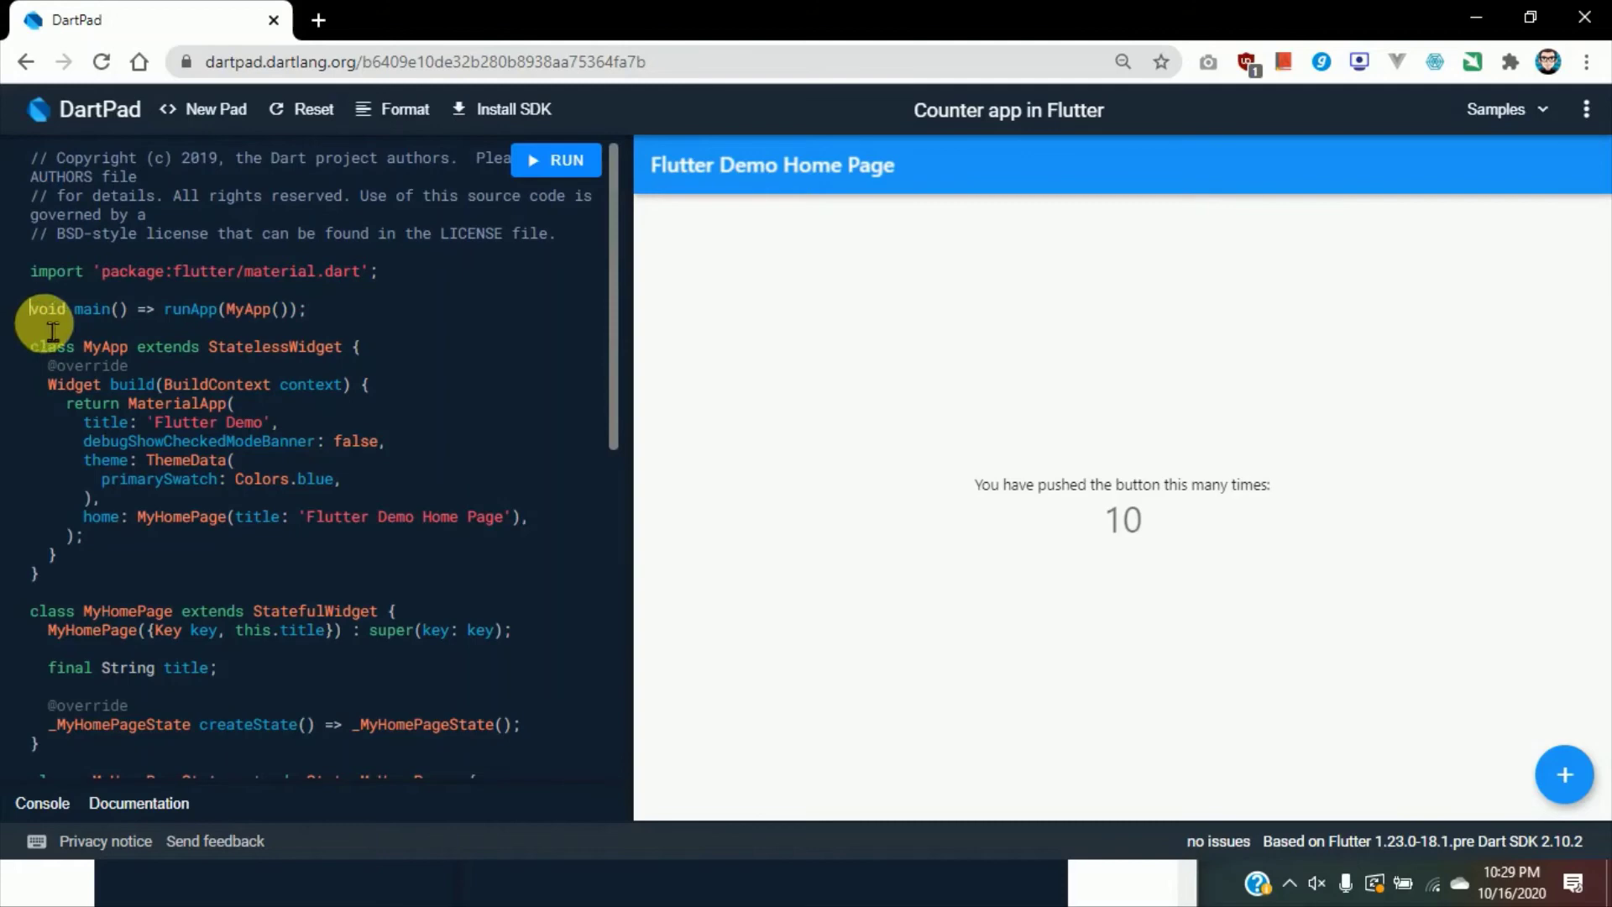
{"action": "left_click_drag", "start_coordinate": [30, 308], "coordinate": [307, 309]}
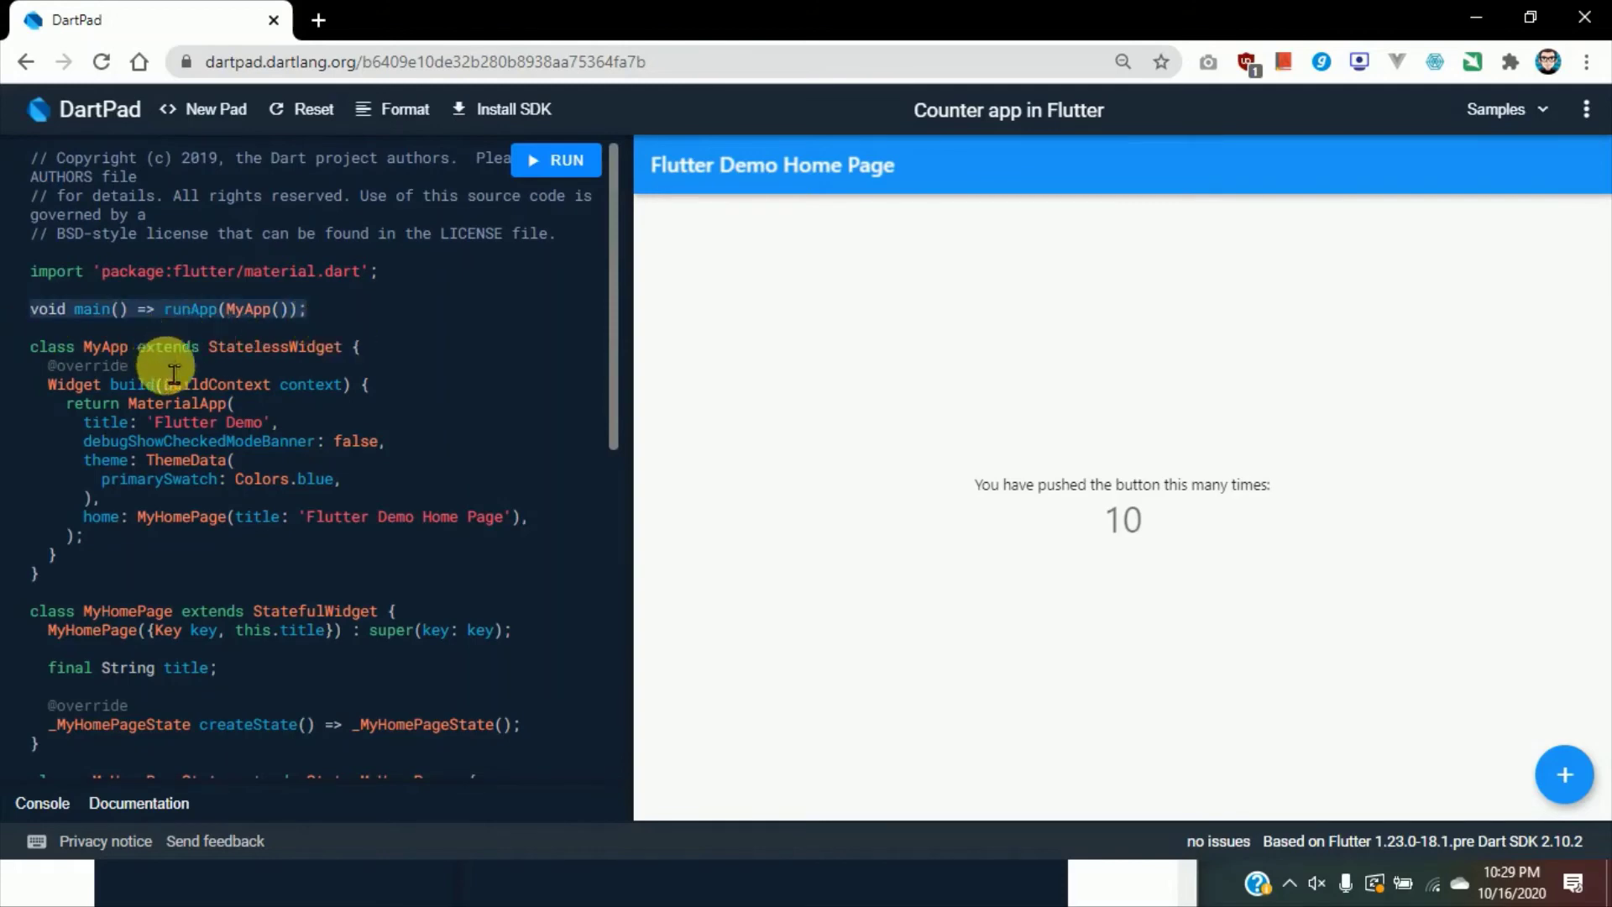
{"action": "double_click", "coordinate": [275, 346]}
{"action": "scroll", "coordinate": [357, 404], "scroll_direction": "down", "scroll_amount": 3}
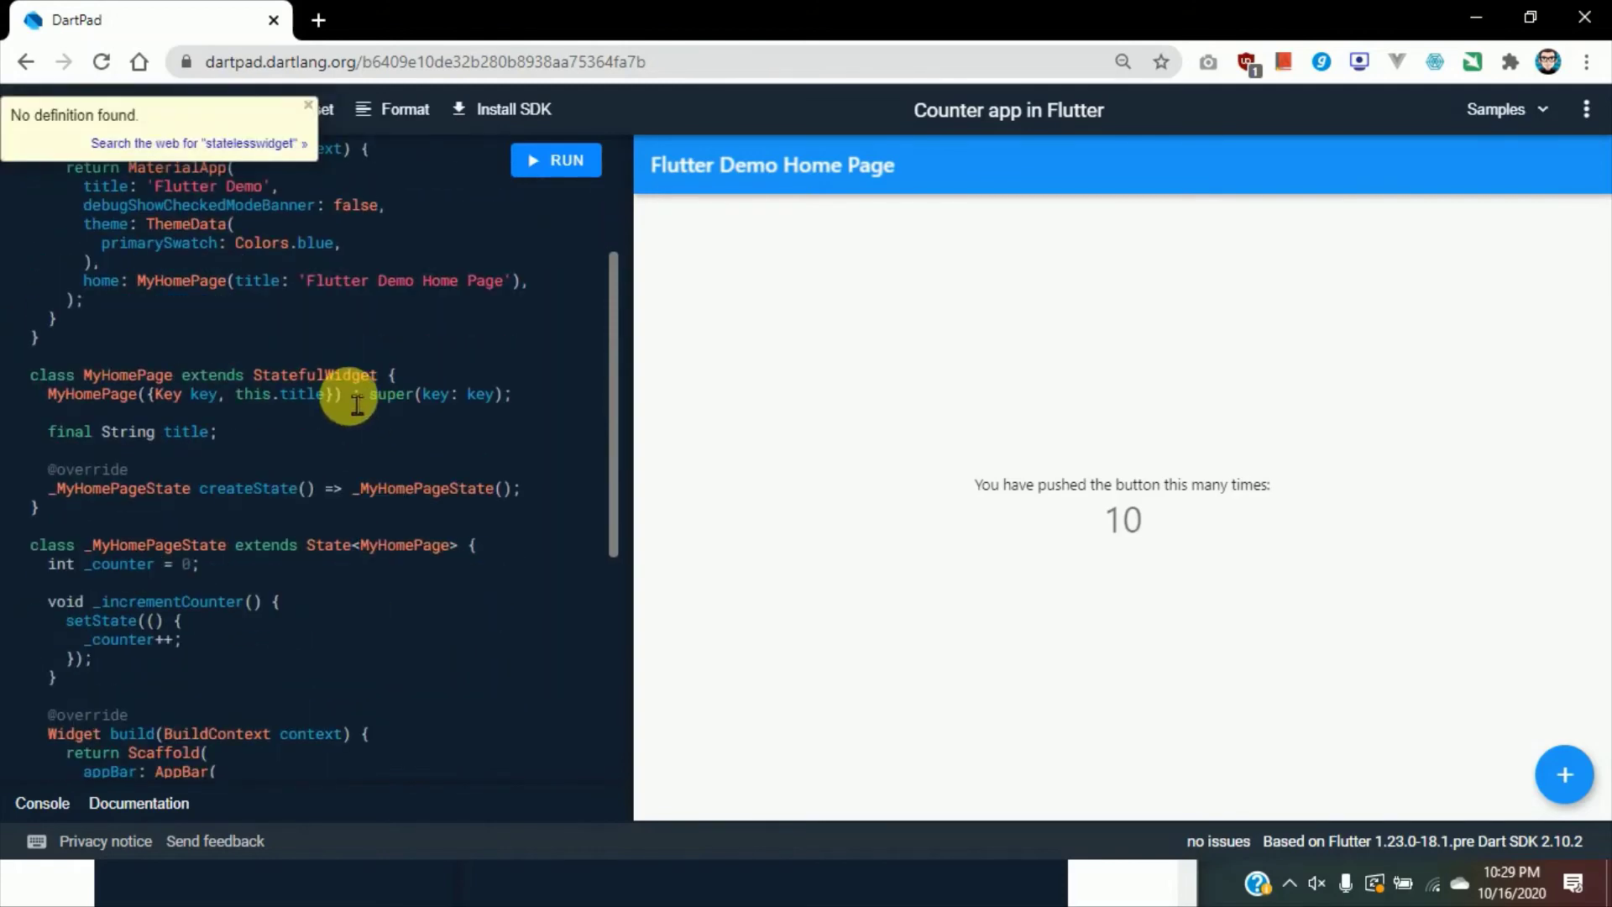
{"action": "double_click", "coordinate": [350, 376]}
{"action": "scroll", "coordinate": [377, 504], "scroll_direction": "down", "scroll_amount": 5}
{"action": "scroll", "coordinate": [333, 743], "scroll_direction": "up", "scroll_amount": 8}
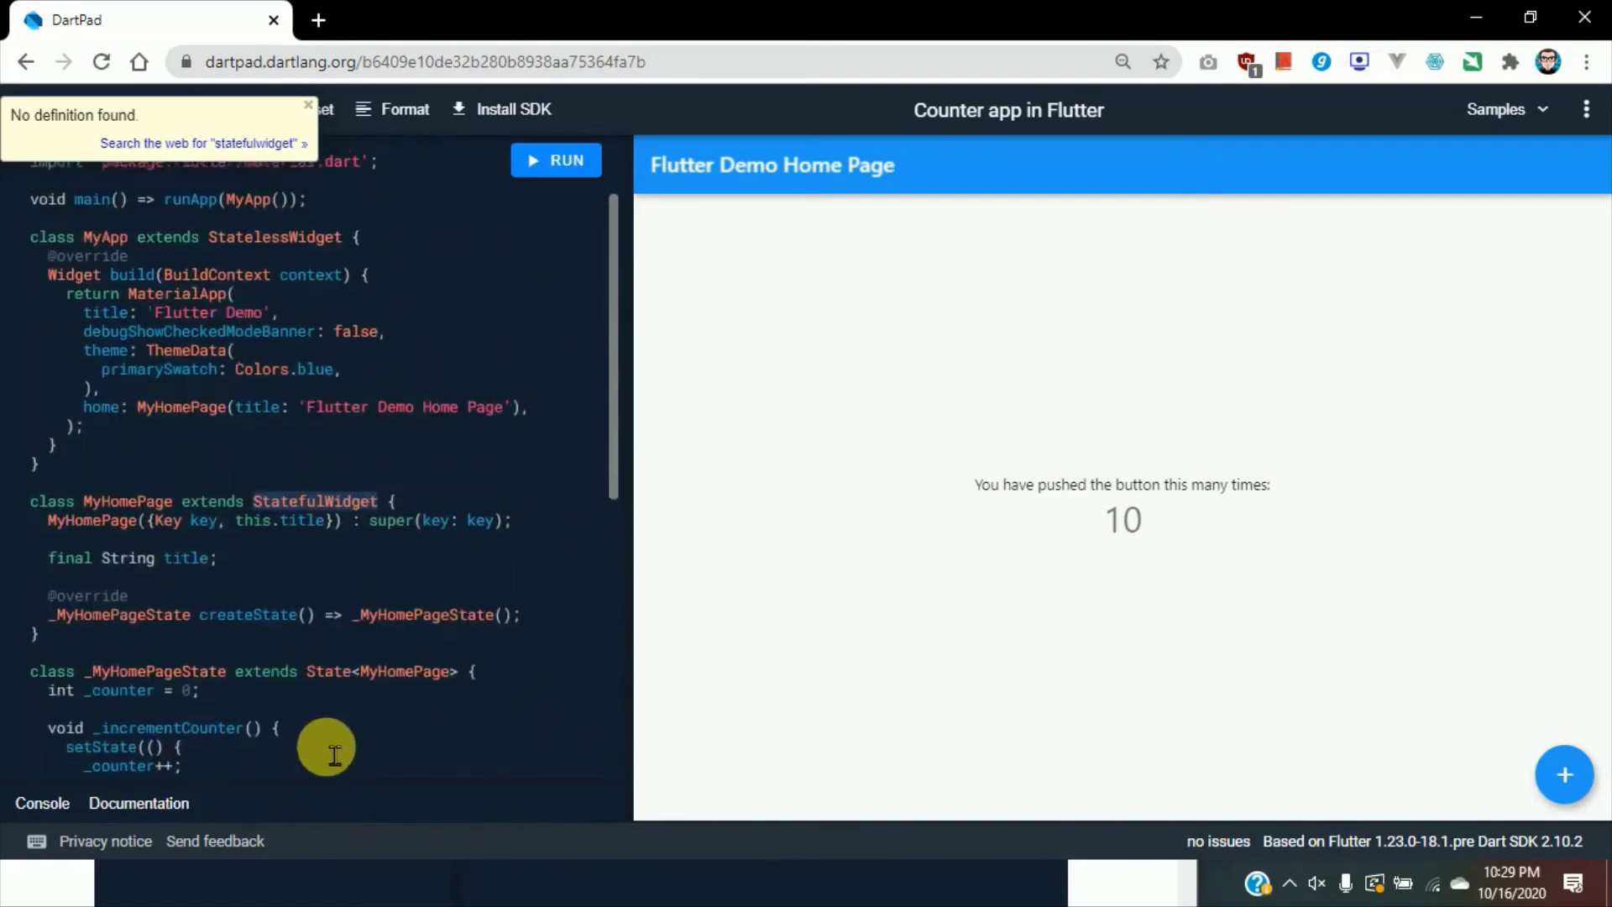
{"action": "scroll", "coordinate": [333, 751], "scroll_direction": "up", "scroll_amount": 2}
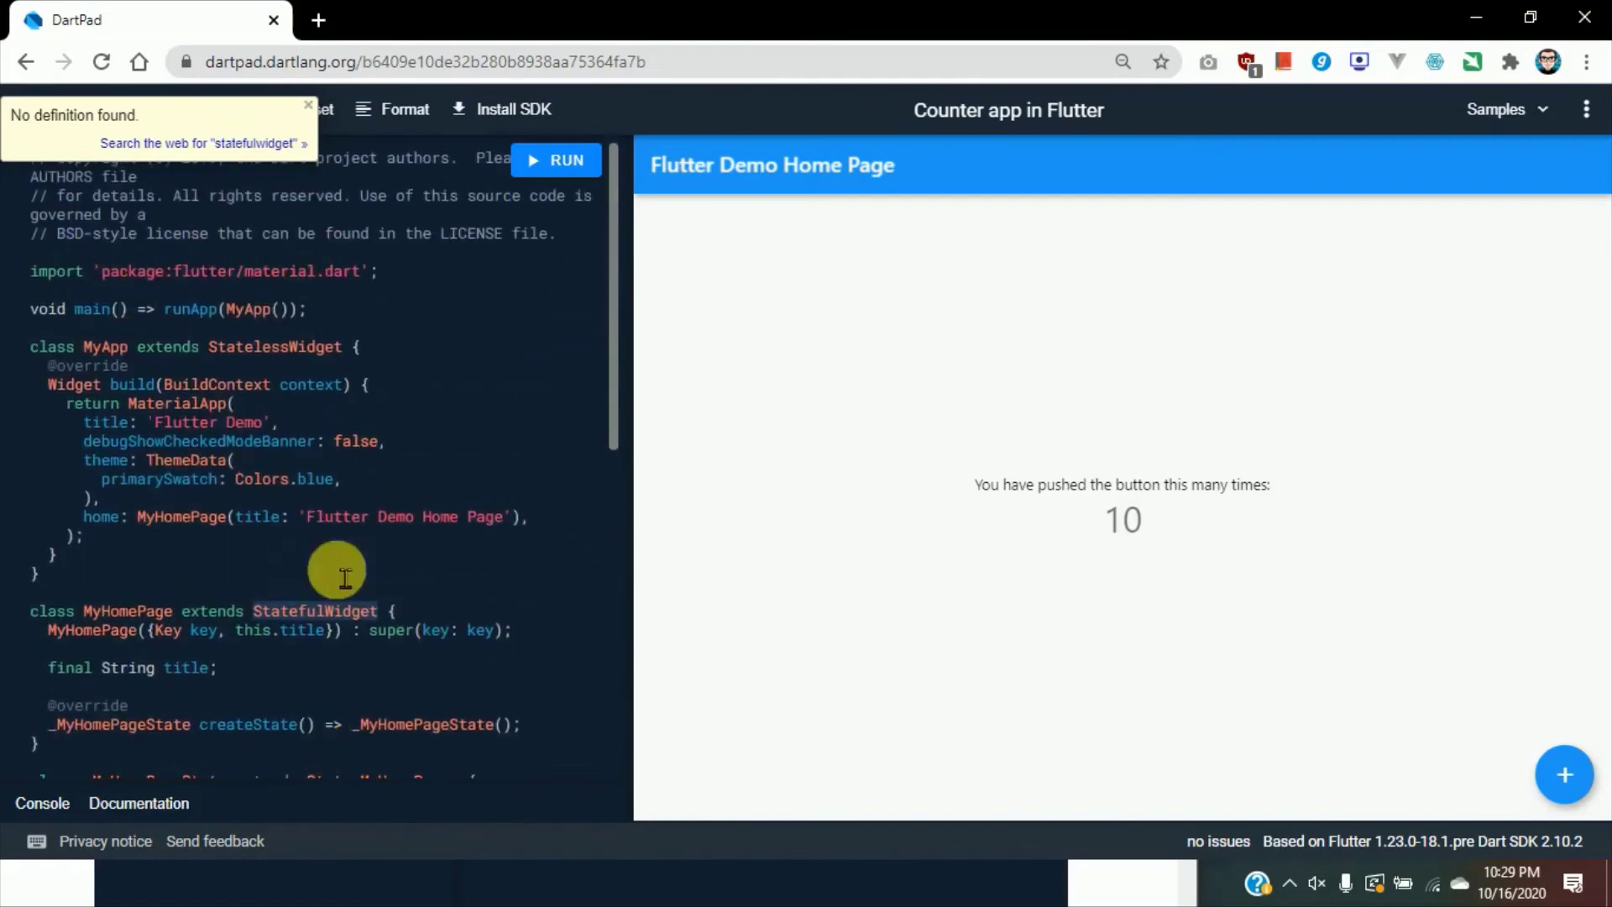
{"action": "left_click", "coordinate": [307, 104]}
{"action": "scroll", "coordinate": [413, 573], "scroll_direction": "down", "scroll_amount": 10}
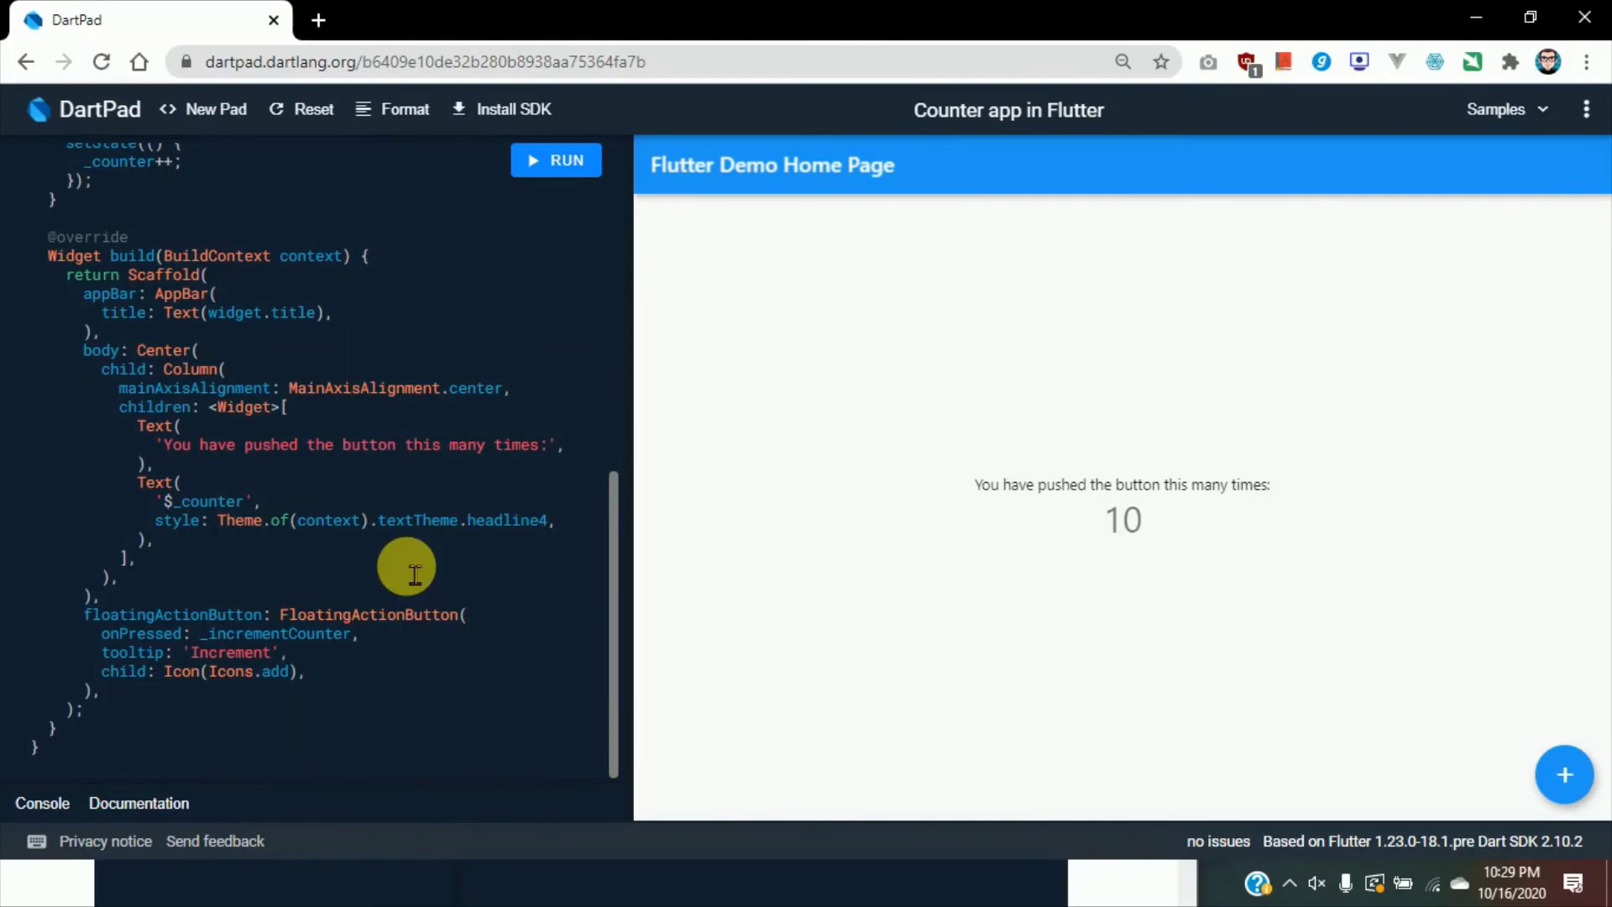
Select and deselect 'dartlang' in the address bar, then show the samples list over Counter.
{"action": "double_click", "coordinate": [296, 61]}
{"action": "left_click", "coordinate": [1271, 316]}
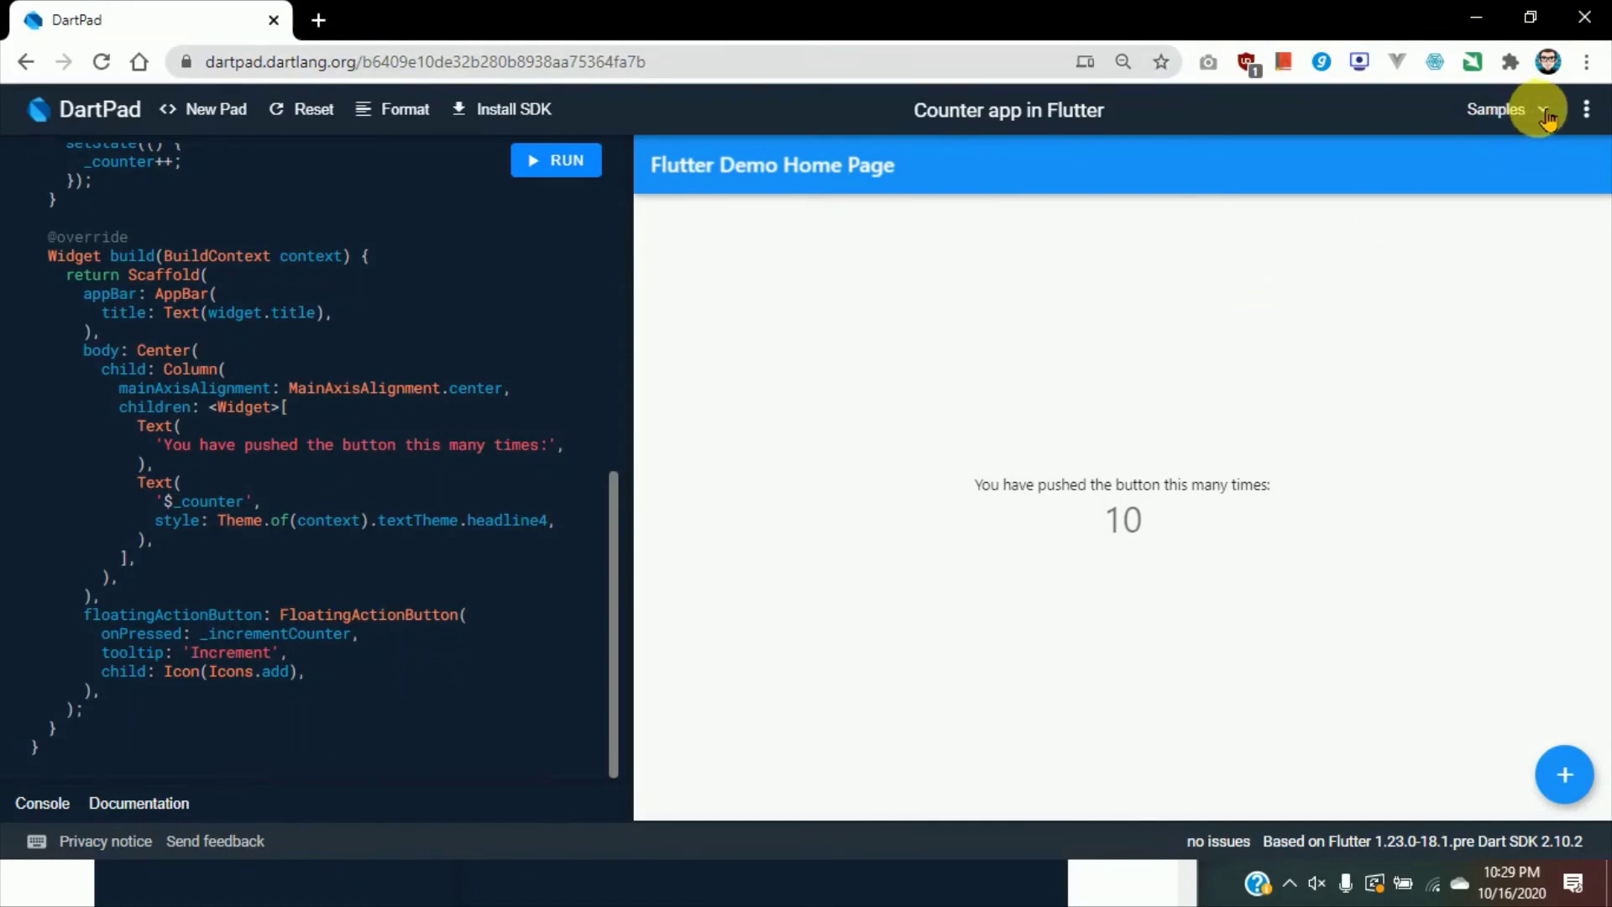
{"action": "left_click", "coordinate": [1547, 113]}
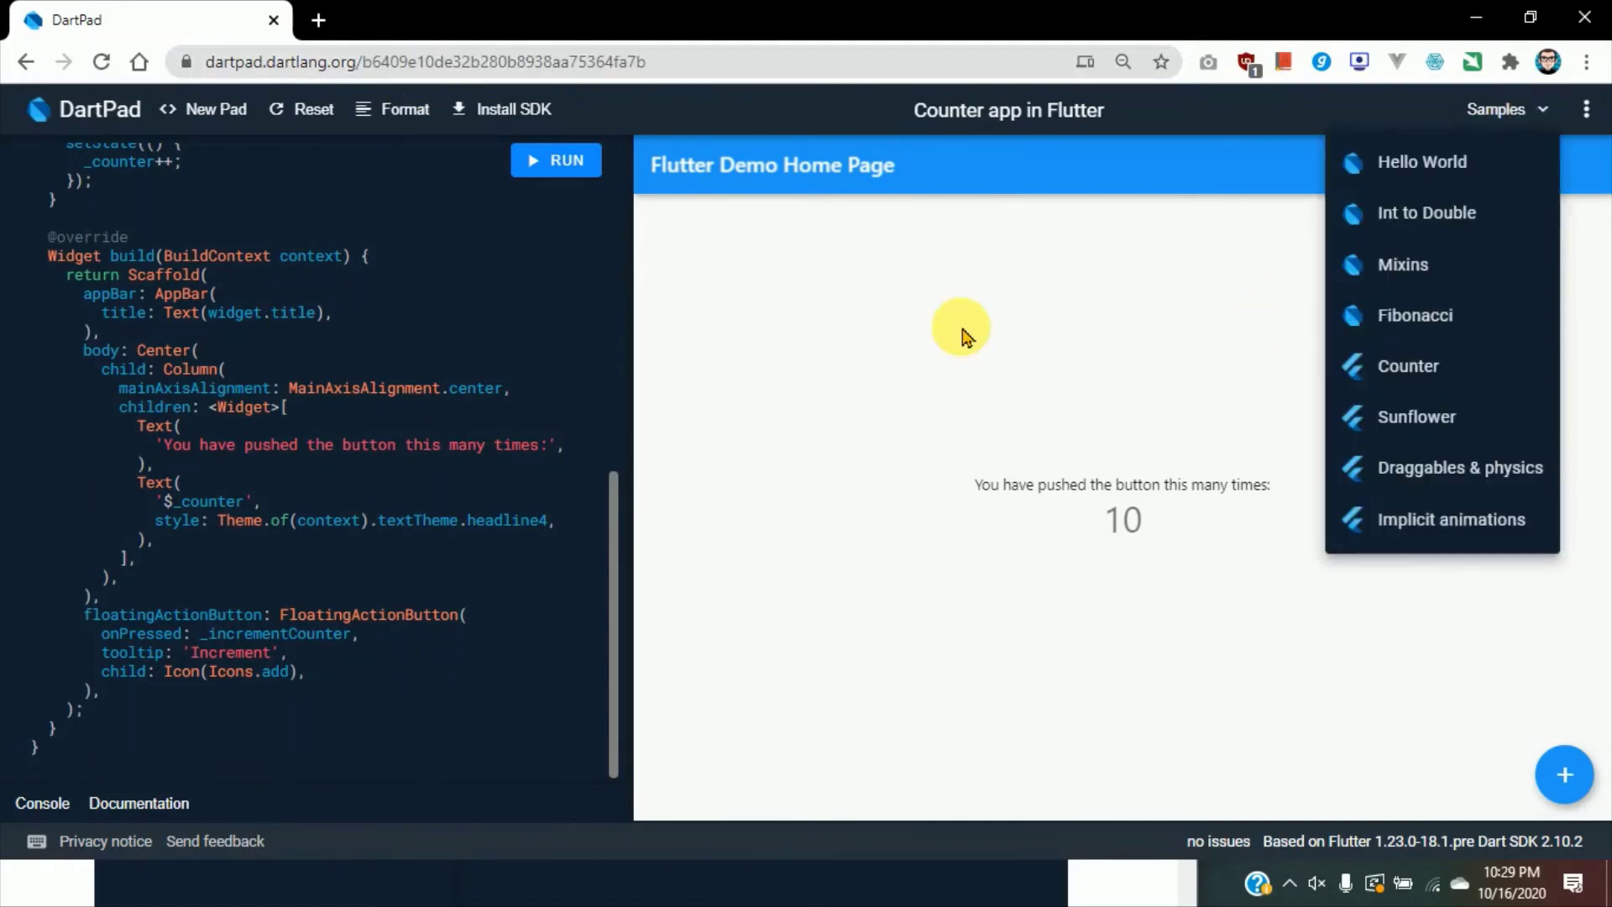